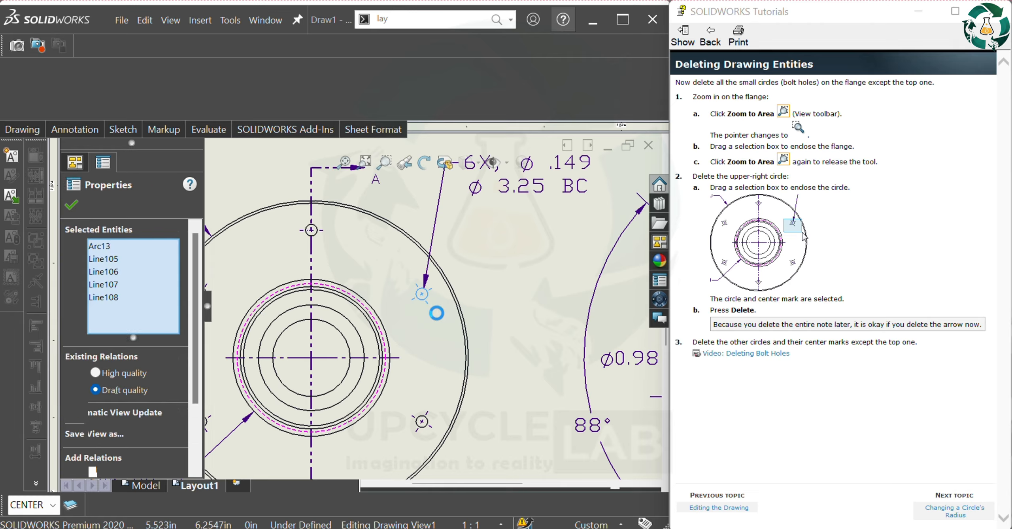
Delete the flange's upper-right bolt hole with its center mark and the note's leader arrow pointing to it.
key("Delete")
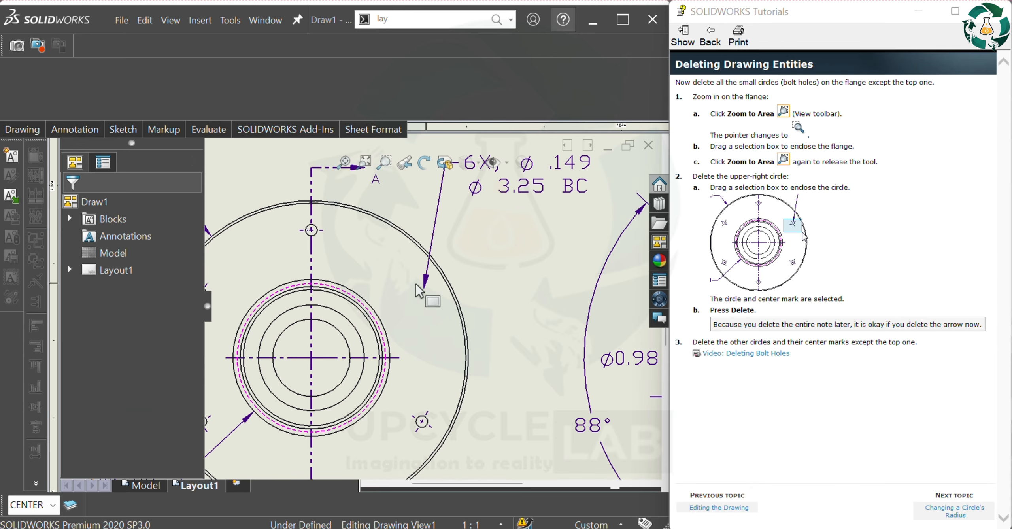
left_click_drag(430, 294, 411, 270)
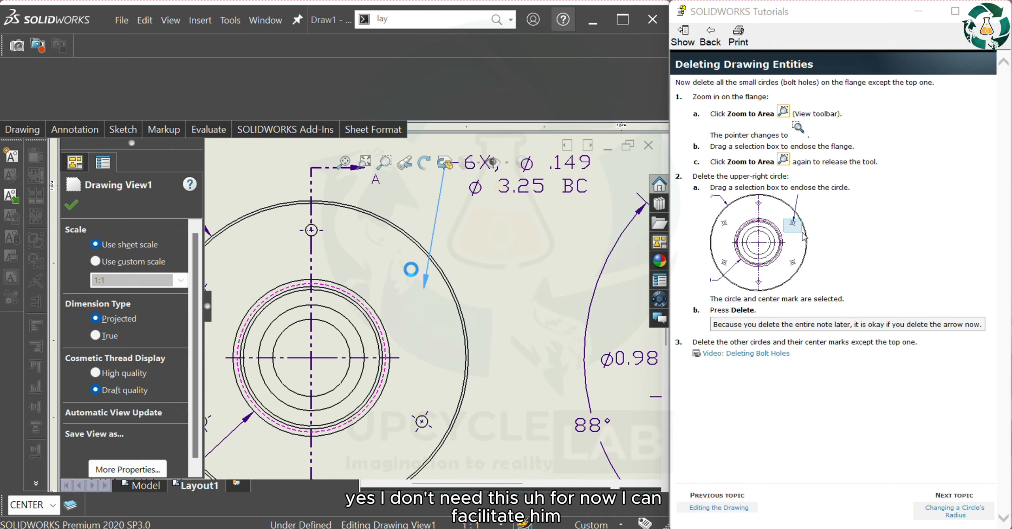
key("Delete")
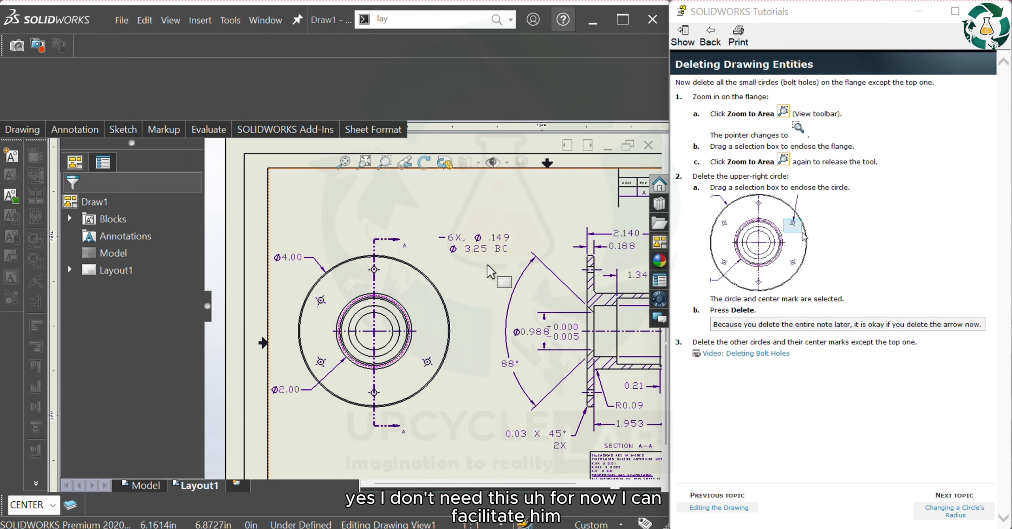
key("z")
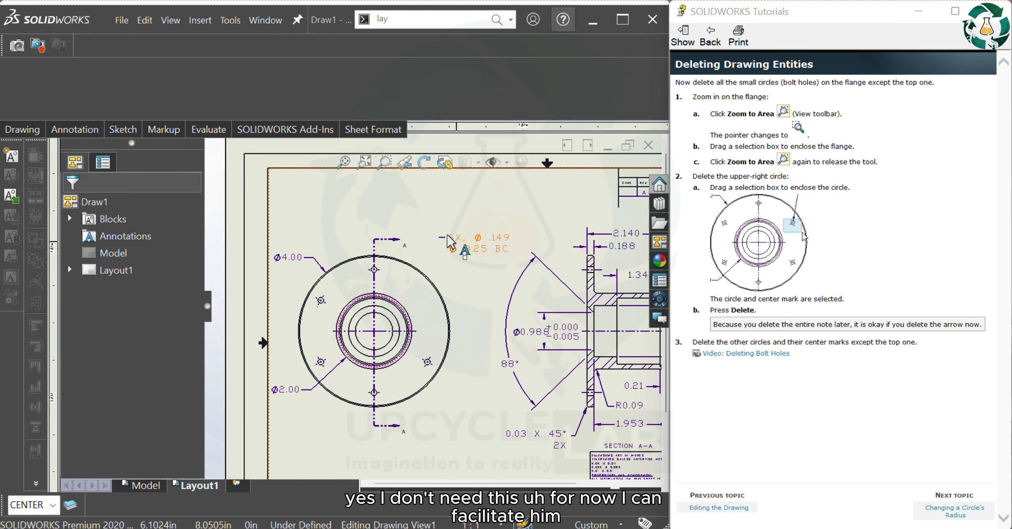
left_click(500, 264)
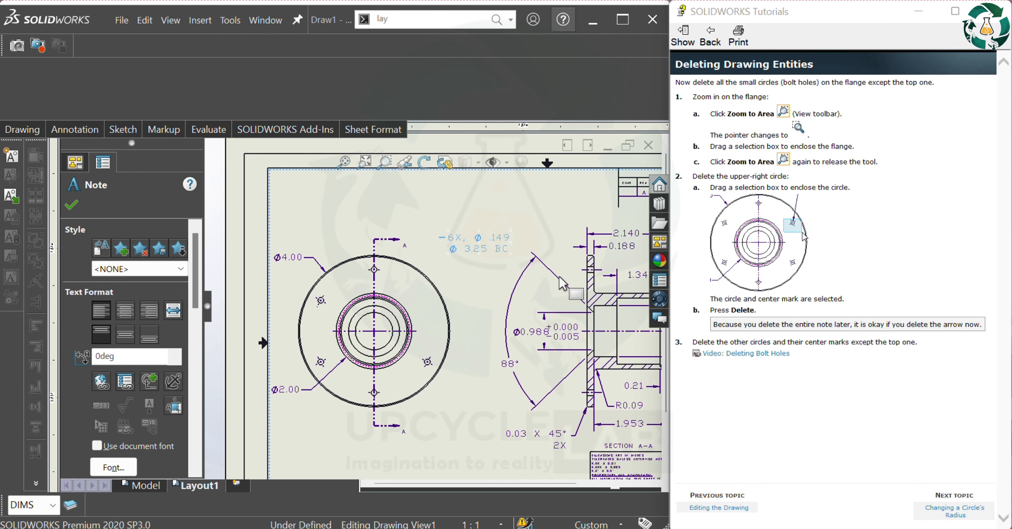
left_click(432, 354)
key("Delete")
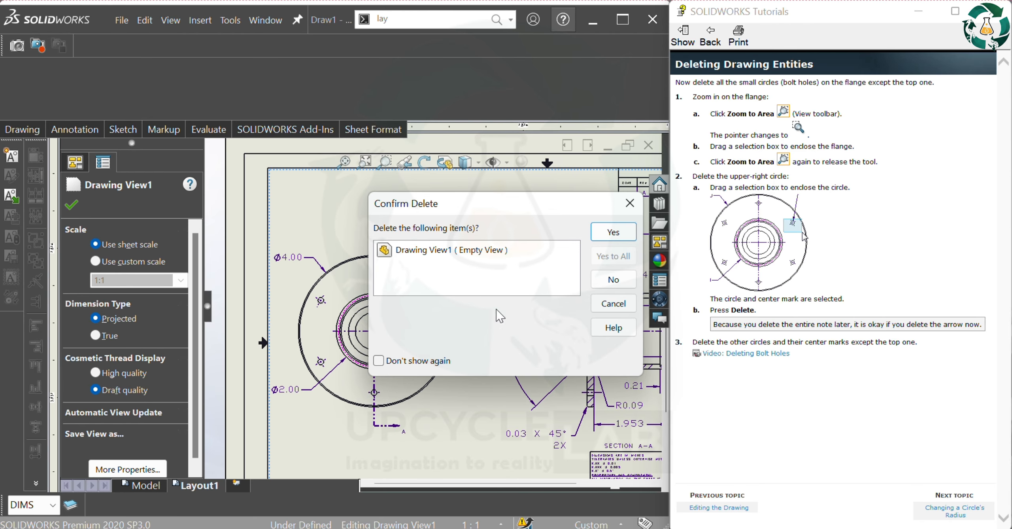
left_click(630, 204)
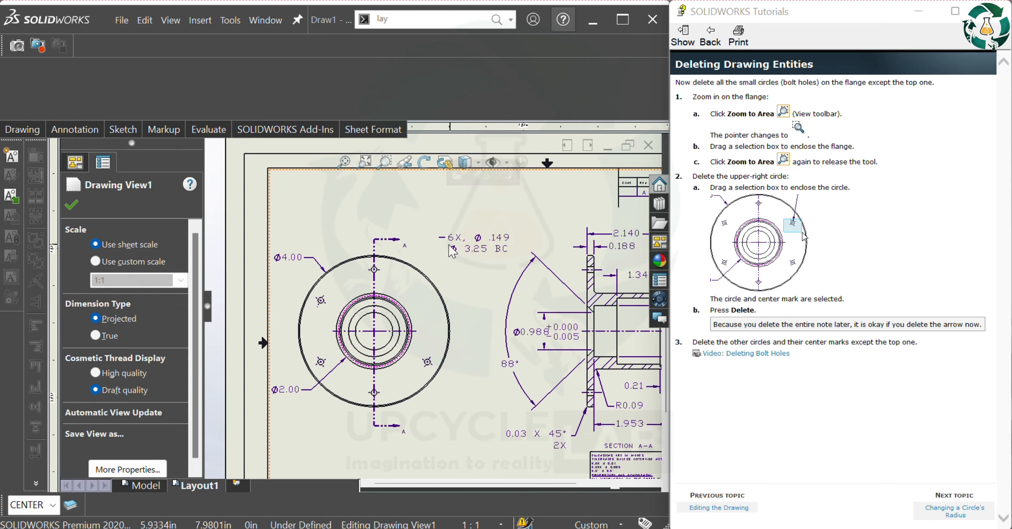
left_click(71, 204)
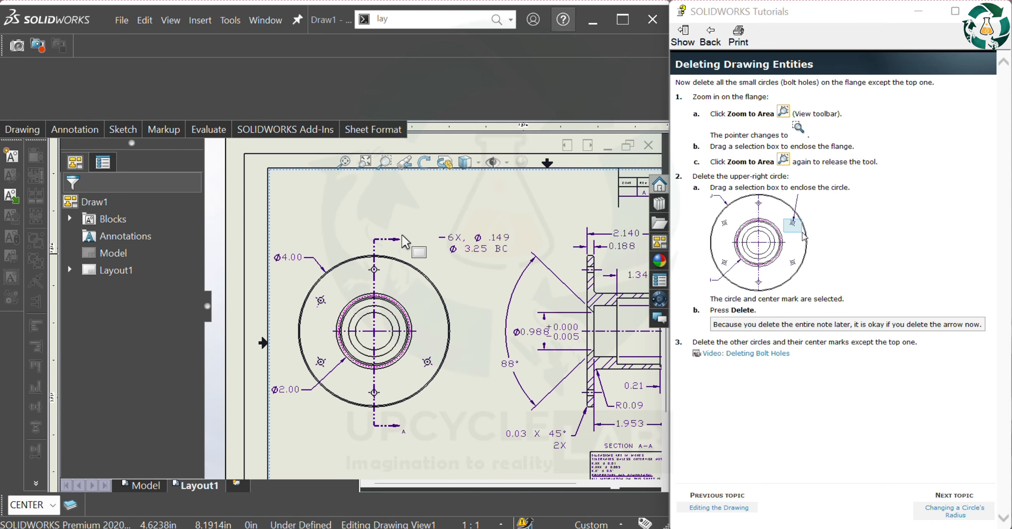
Delete the "6X, Ø .149 Ø 3.25 BC" bolt hole note beside the flange.
left_click(513, 264)
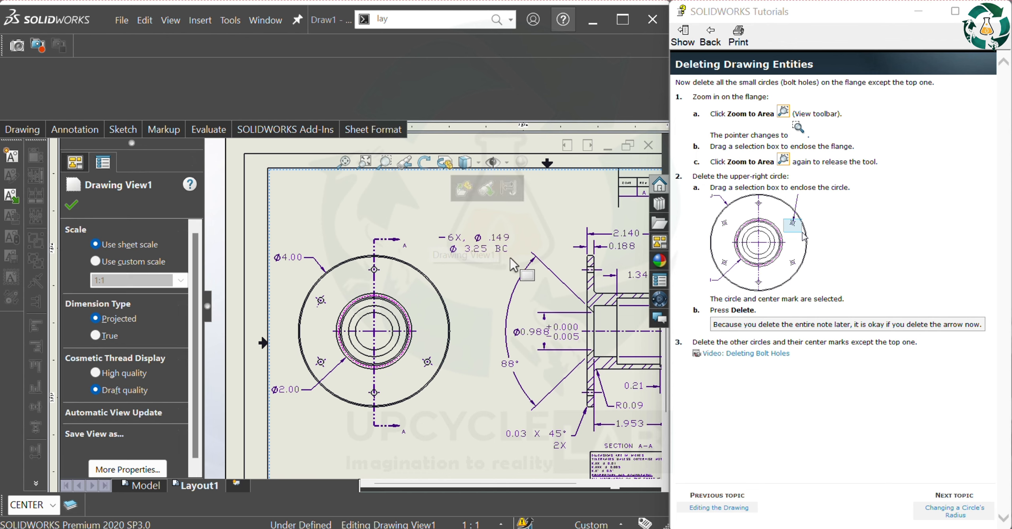
left_click(509, 258)
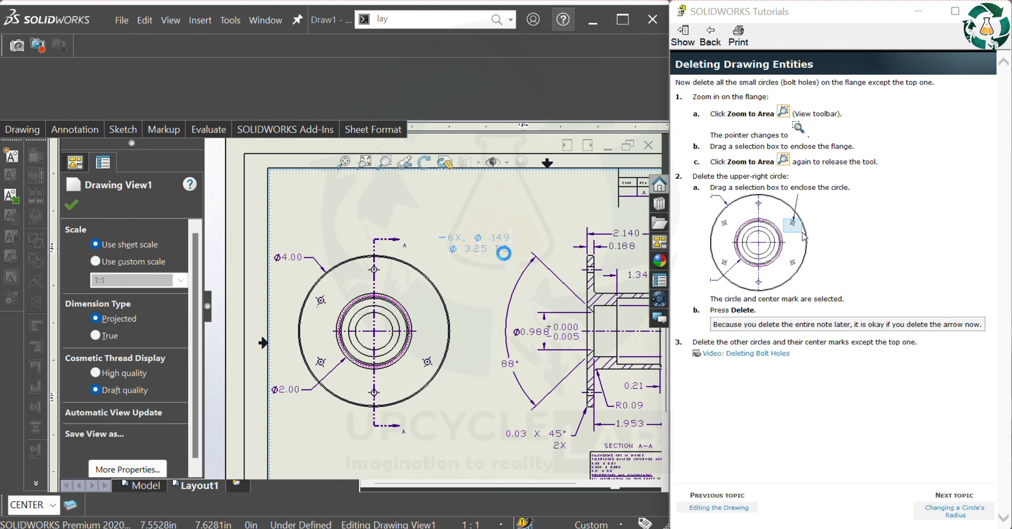
key("Delete")
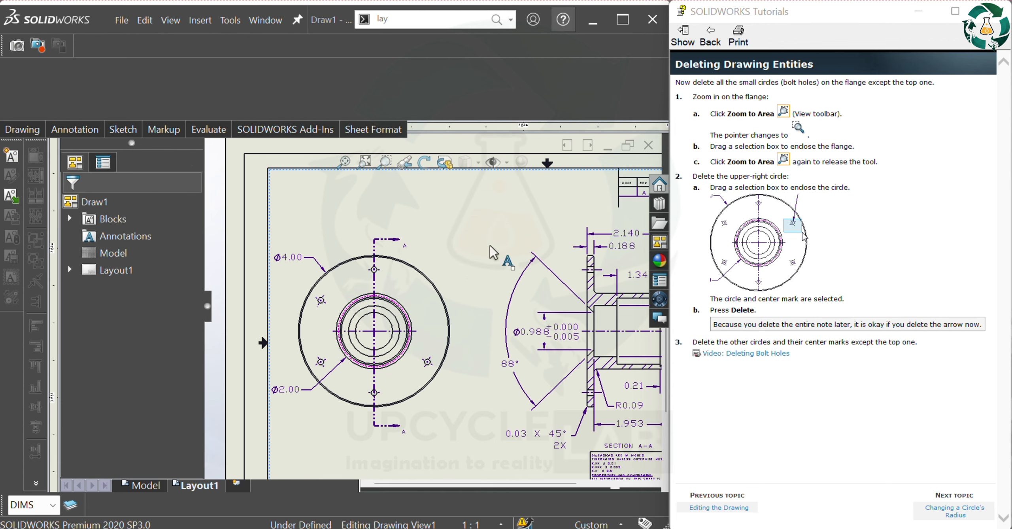
Delete the flange's lower-right bolt hole together with its center mark.
scroll(434, 360, "down", 4)
left_click_drag(404, 321, 446, 362)
key("Delete")
Delete the flange's bottom bolt hole together with its center mark.
scroll(429, 356, "up", 4)
scroll(383, 343, "down", 4)
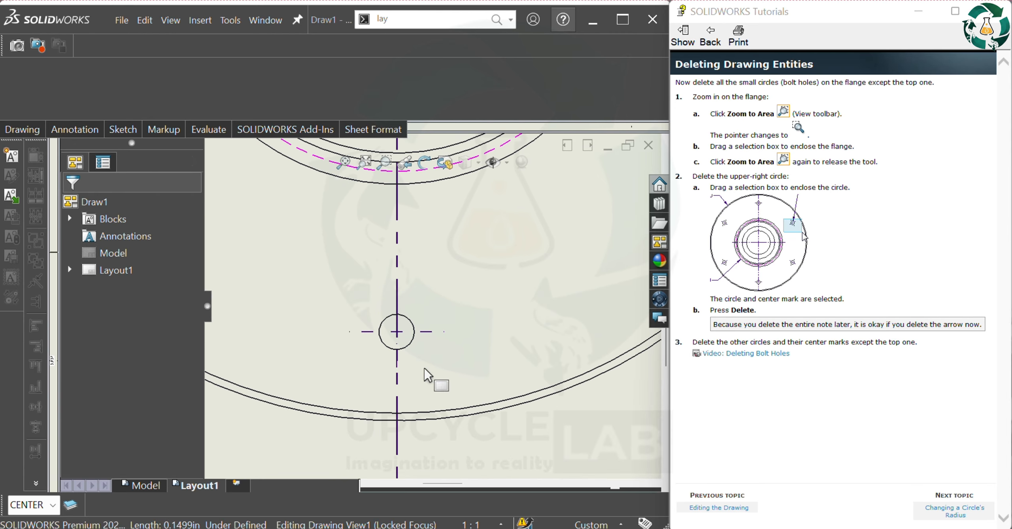
left_click_drag(311, 252, 452, 388)
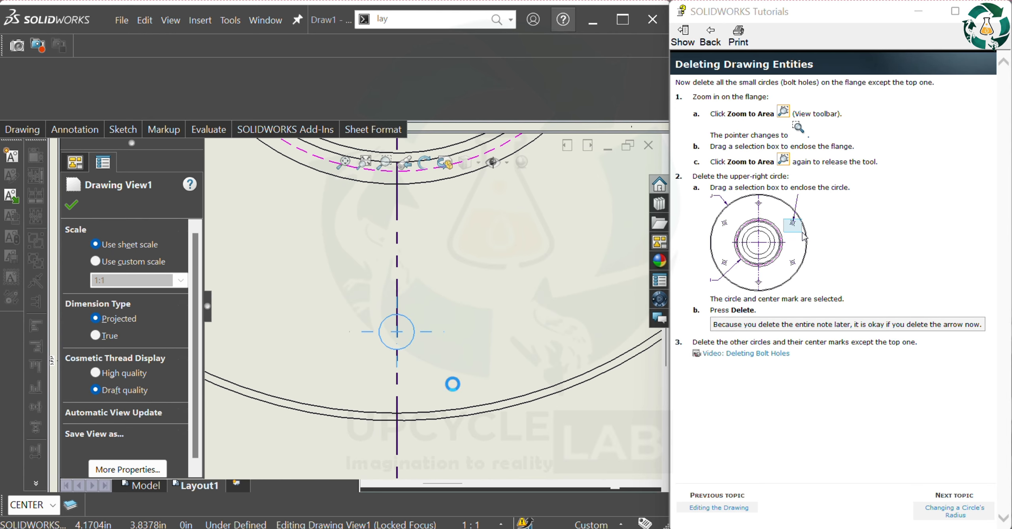
key("Delete")
Delete the flange's lower-left bolt hole together with its center mark.
scroll(449, 385, "up", 5)
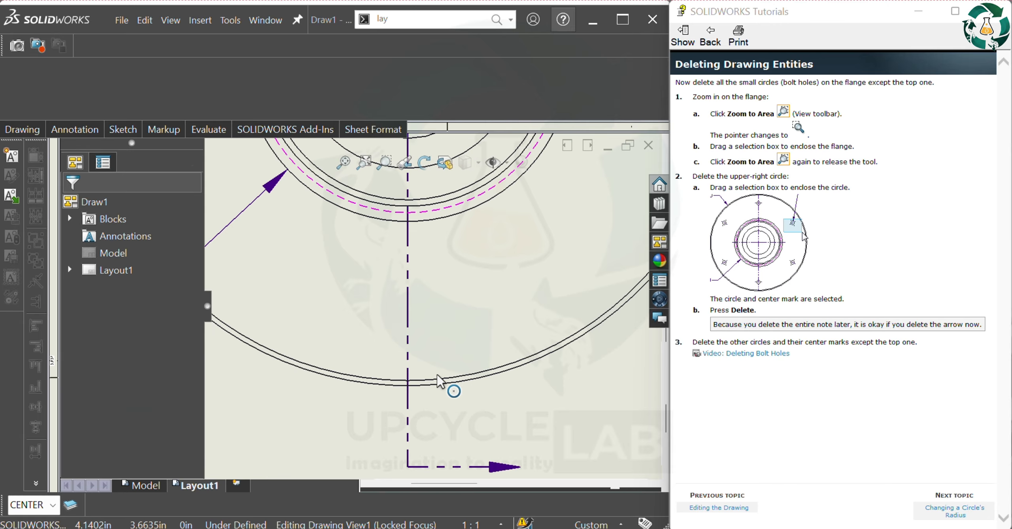
scroll(362, 317, "up", 2)
scroll(333, 262, "down", 5)
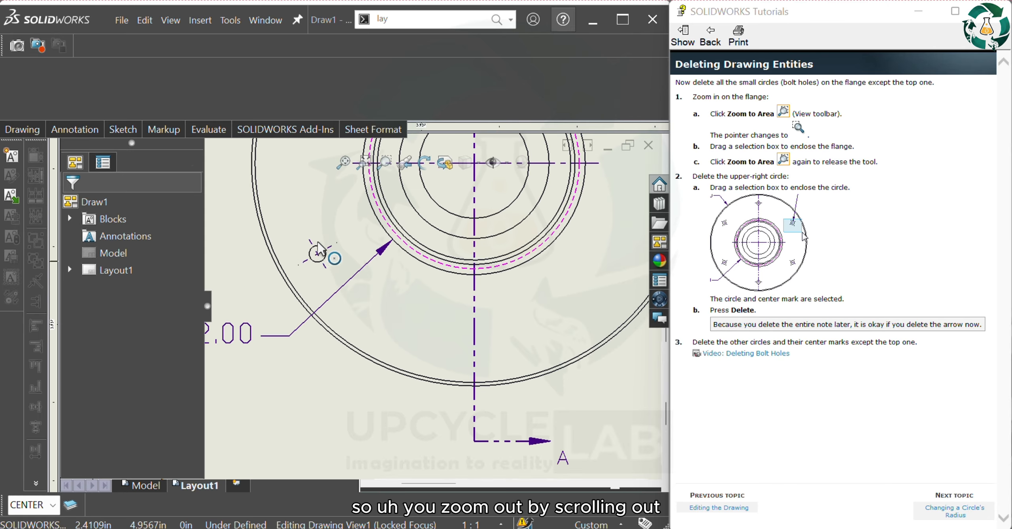
scroll(311, 234, "down", 2)
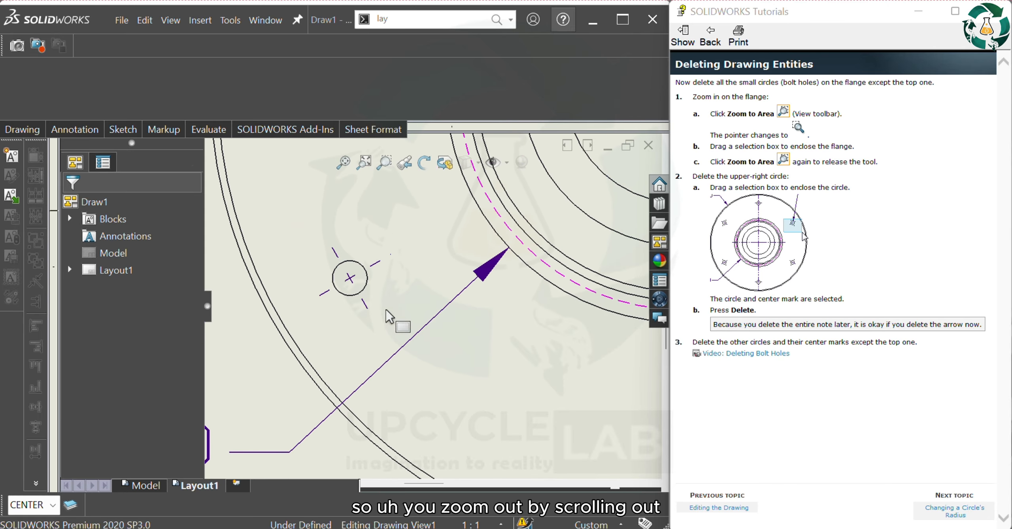
left_click(397, 339)
left_click_drag(293, 209, 406, 346)
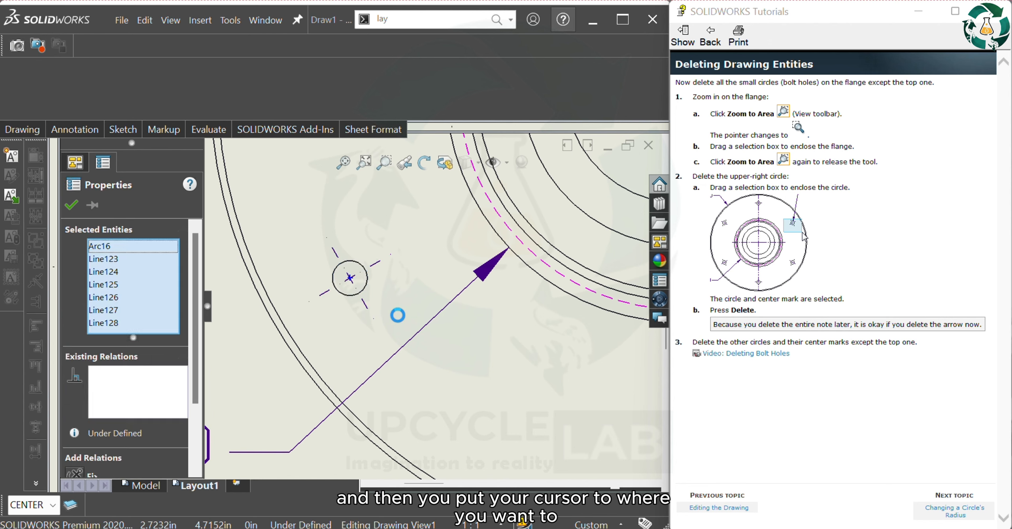
key("Delete")
Delete the flange's upper-left bolt hole together with its center mark.
scroll(378, 356, "up", 5)
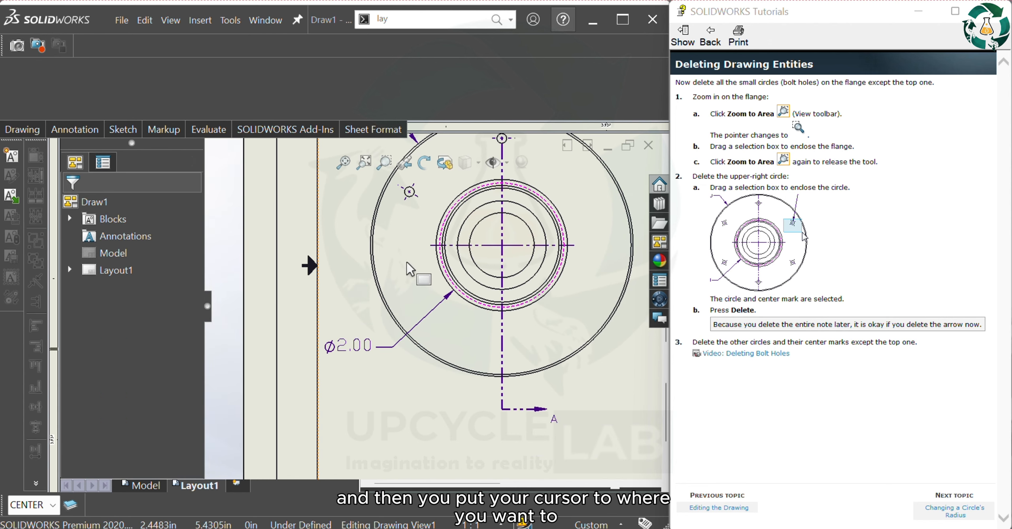
scroll(431, 223, "up", 1)
scroll(425, 241, "down", 3)
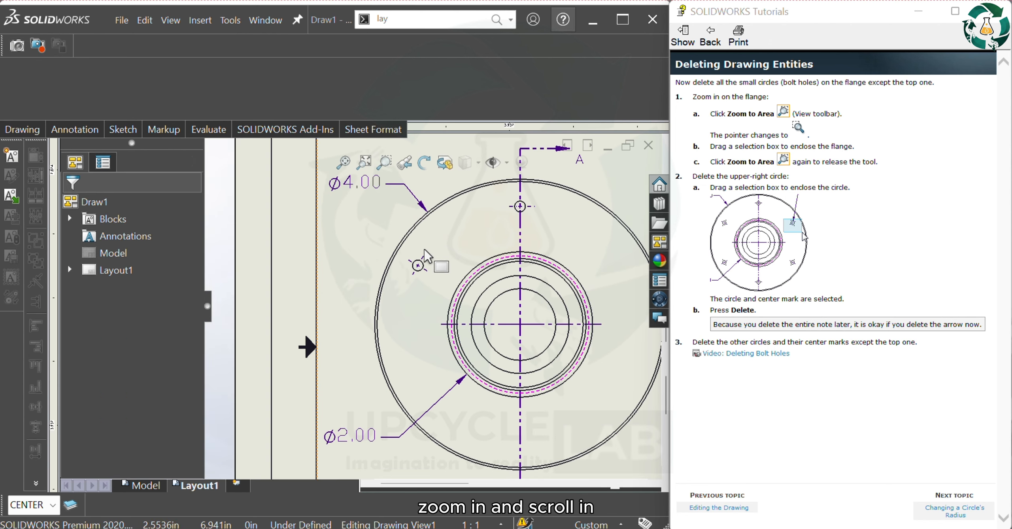
scroll(430, 264, "down", 2)
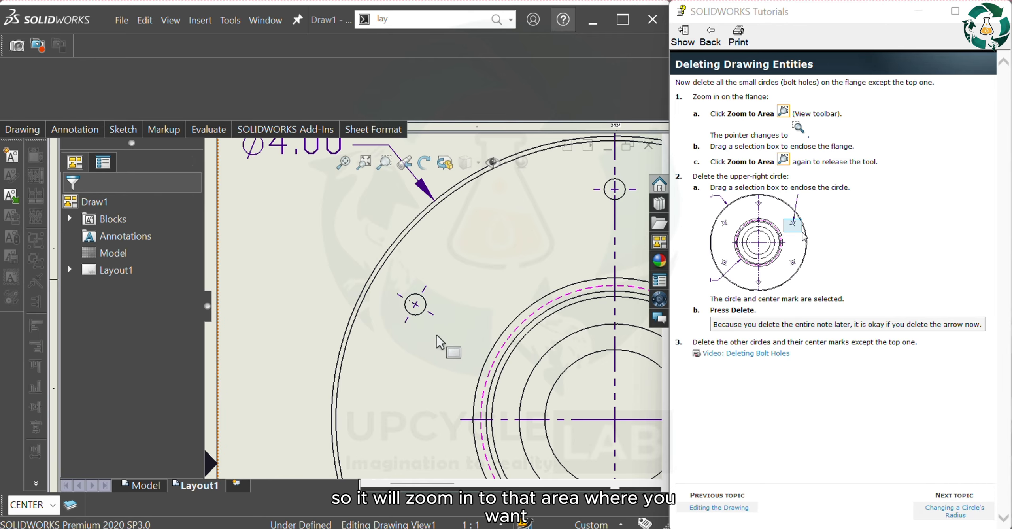
left_click_drag(388, 279, 442, 337)
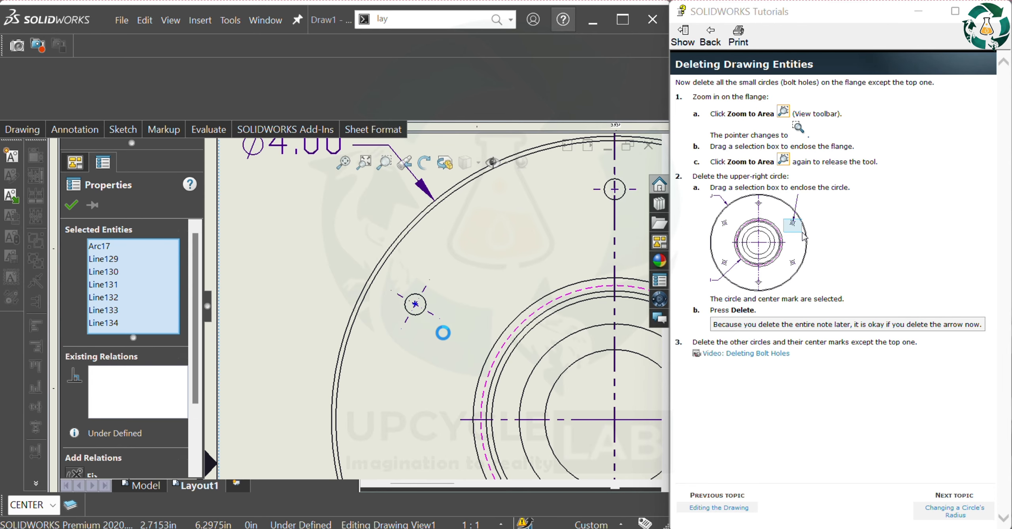
key("Delete")
Advance the tutorial to "Changing a Circle's Radius" and select the flange's remaining top bolt hole circle.
left_click(930, 511)
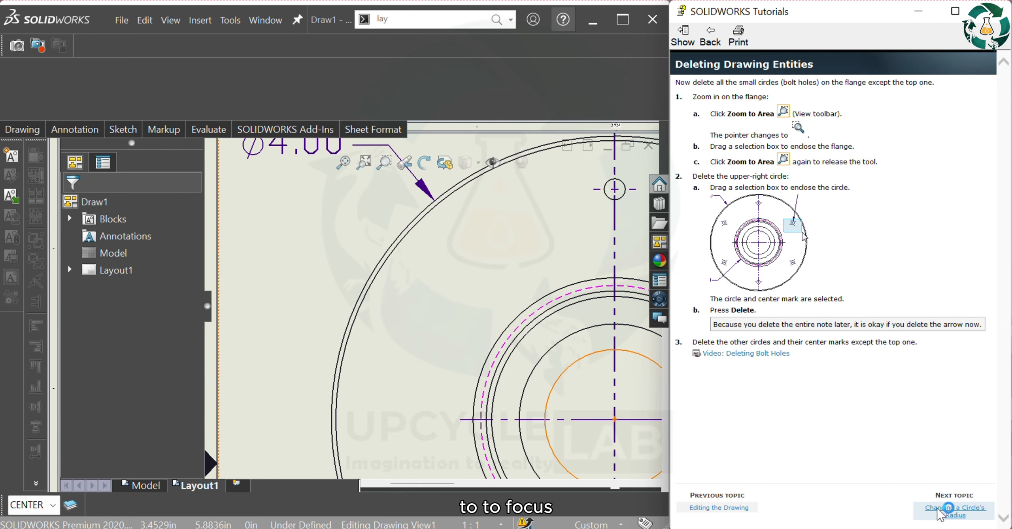
scroll(589, 361, "up", 2)
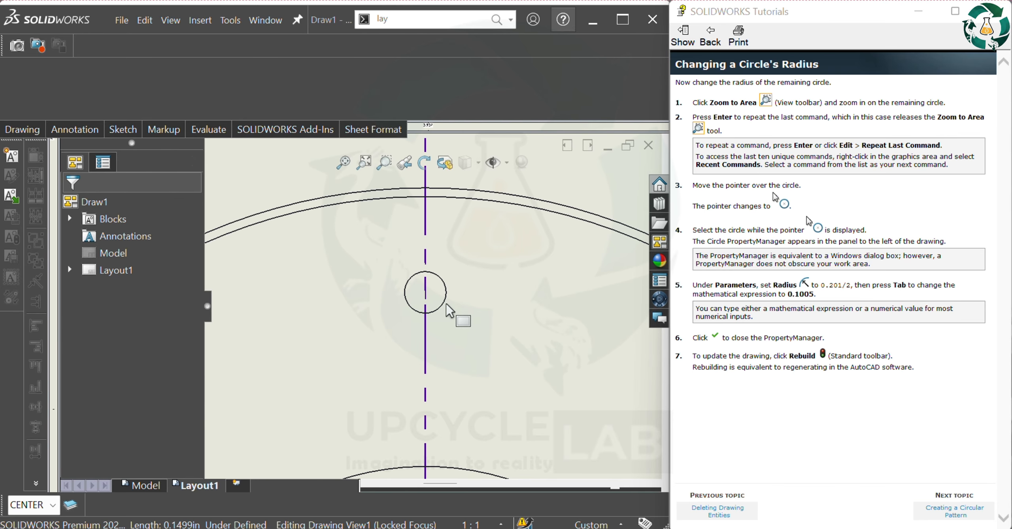
left_click_drag(356, 237, 503, 352)
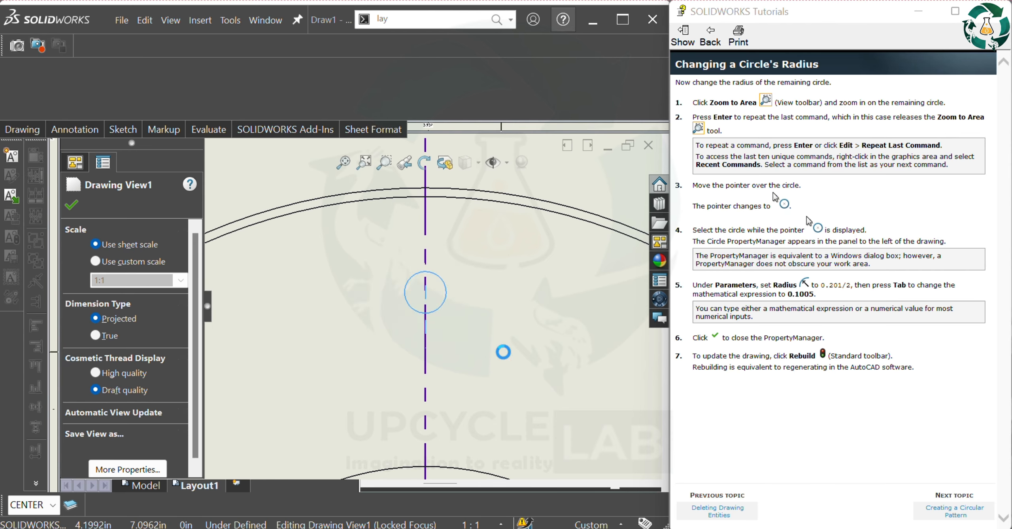
left_click(443, 306)
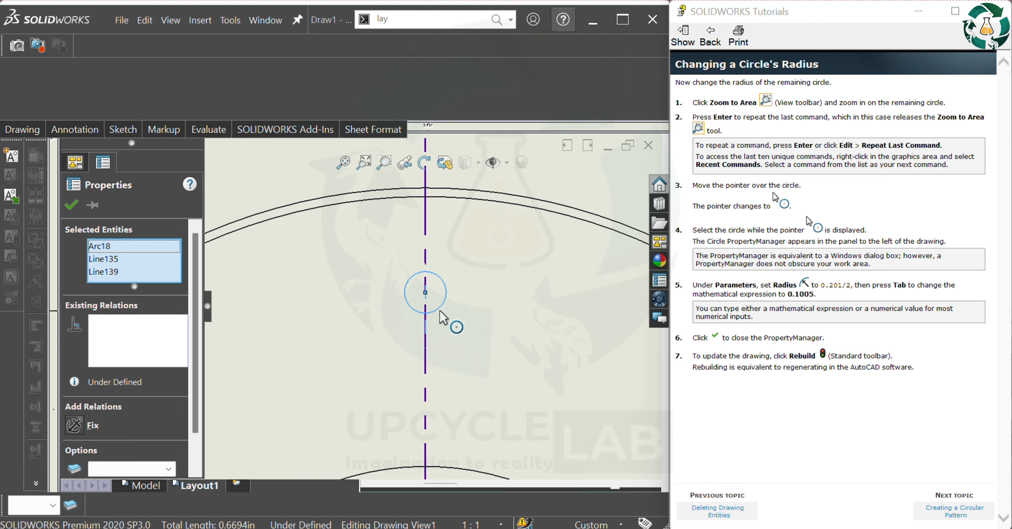
left_click(440, 309)
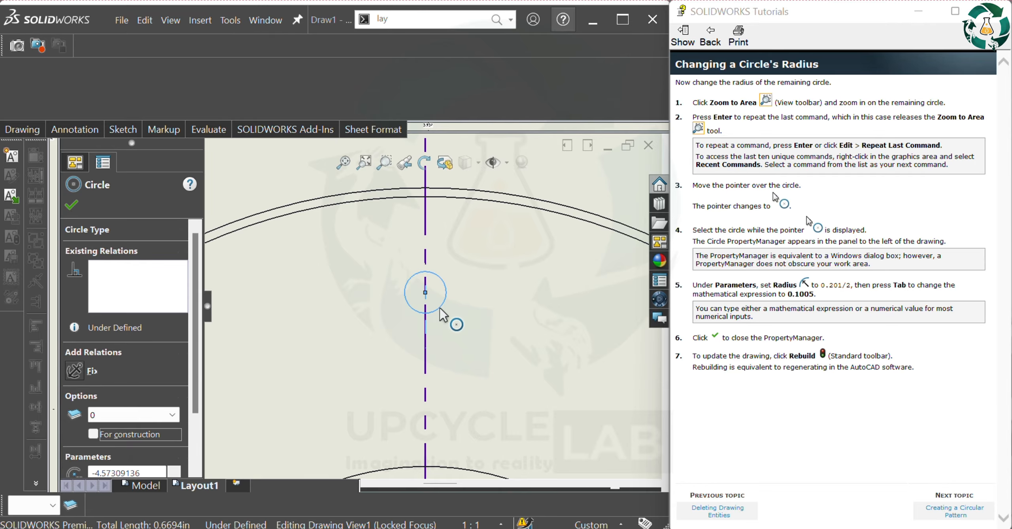
left_click(440, 309)
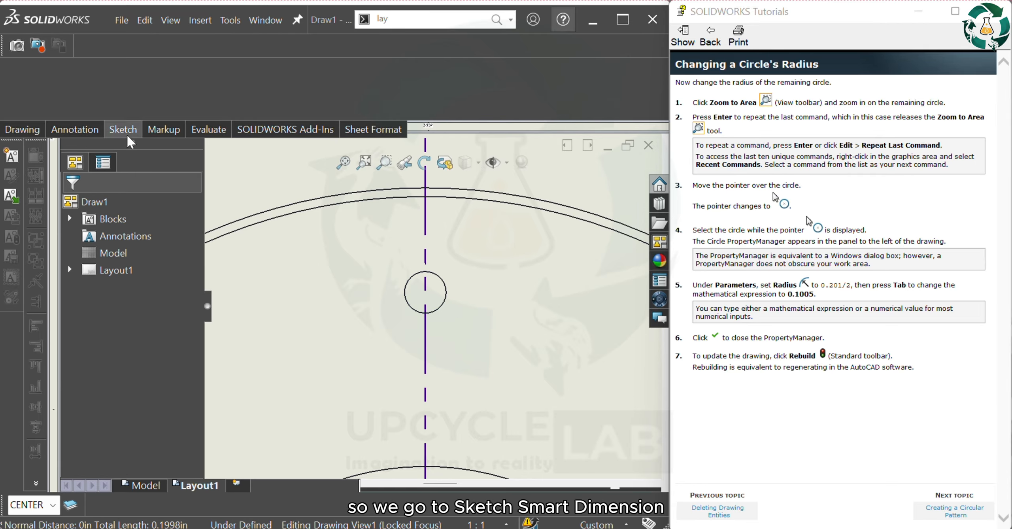
Add a diameter dimension to the top bolt hole circle with Smart Dimension and set it to 0.1005 in.
left_click(125, 133)
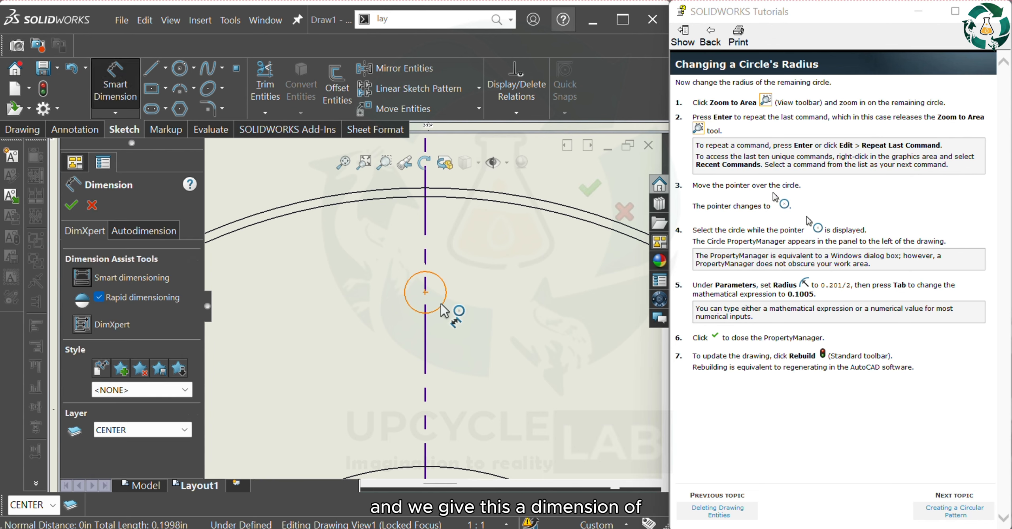
left_click(441, 306)
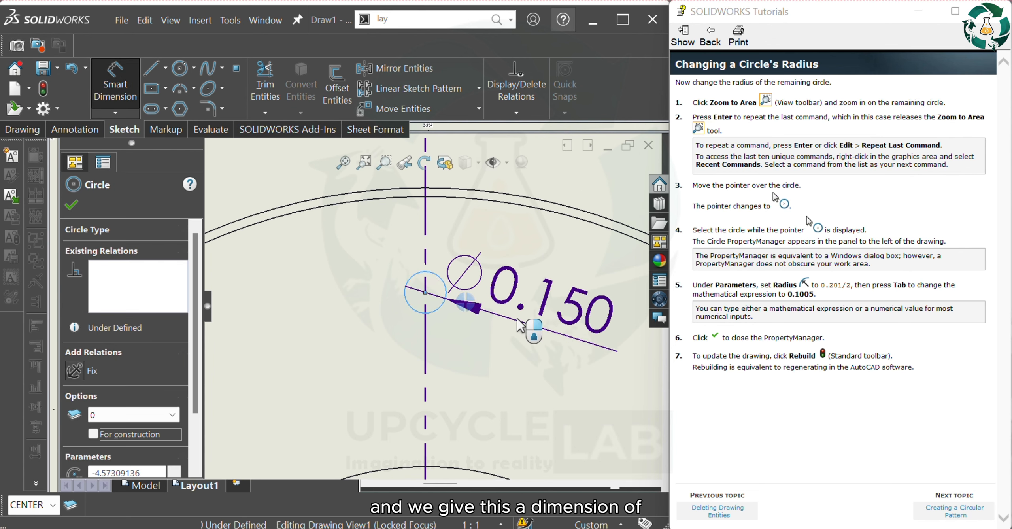
left_click(518, 319)
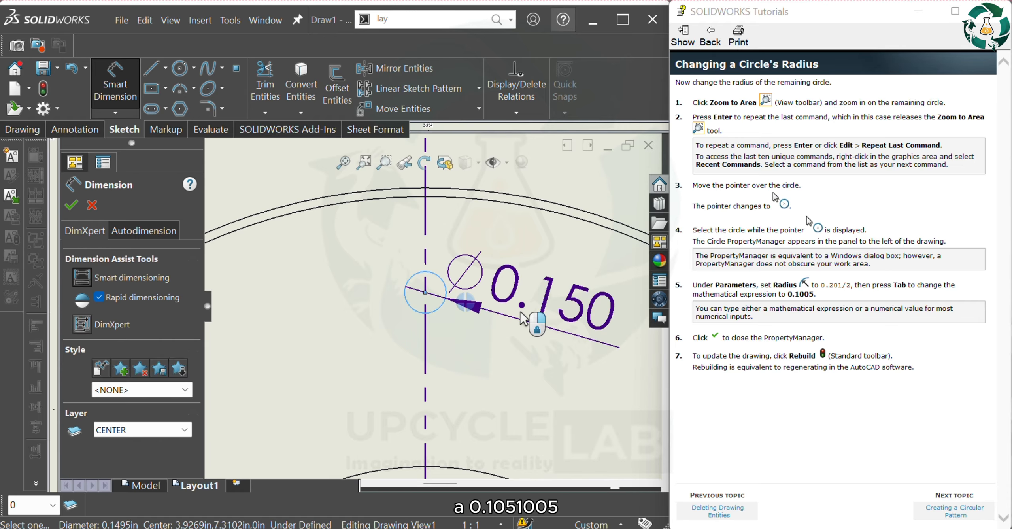
left_click(520, 313)
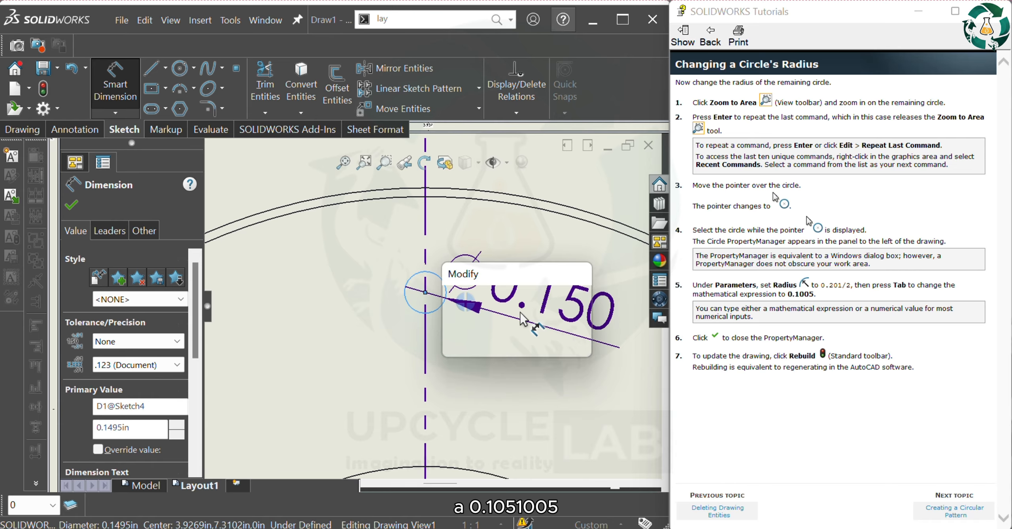
type(".1005")
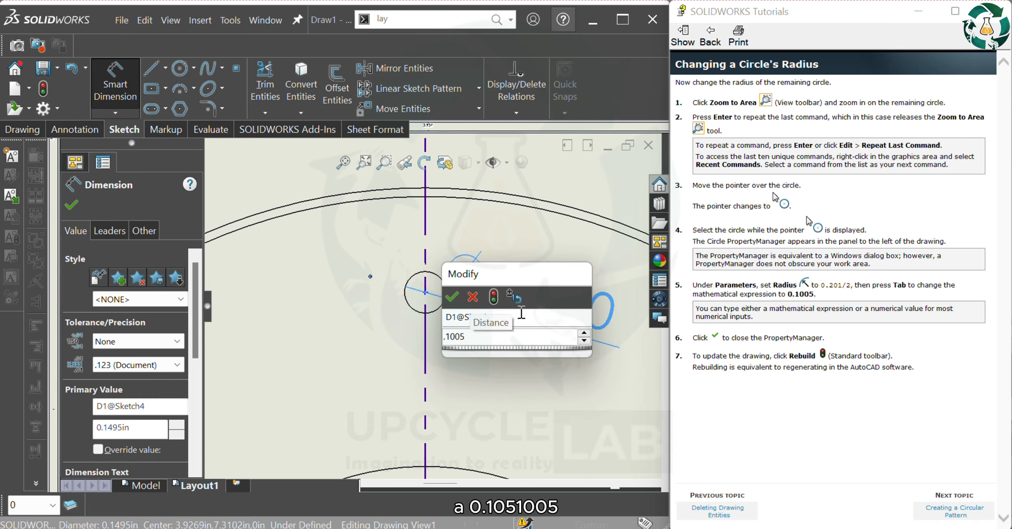
key("Return")
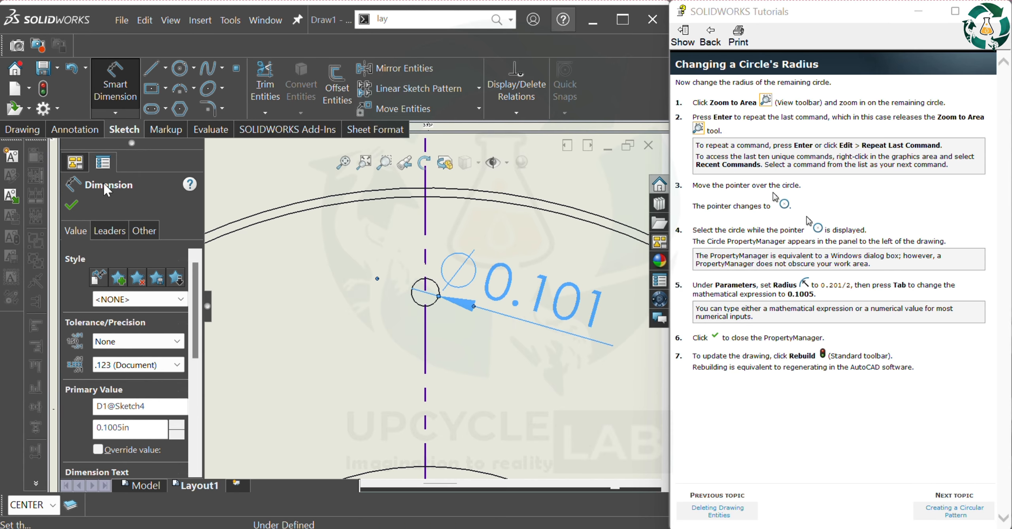
left_click(42, 90)
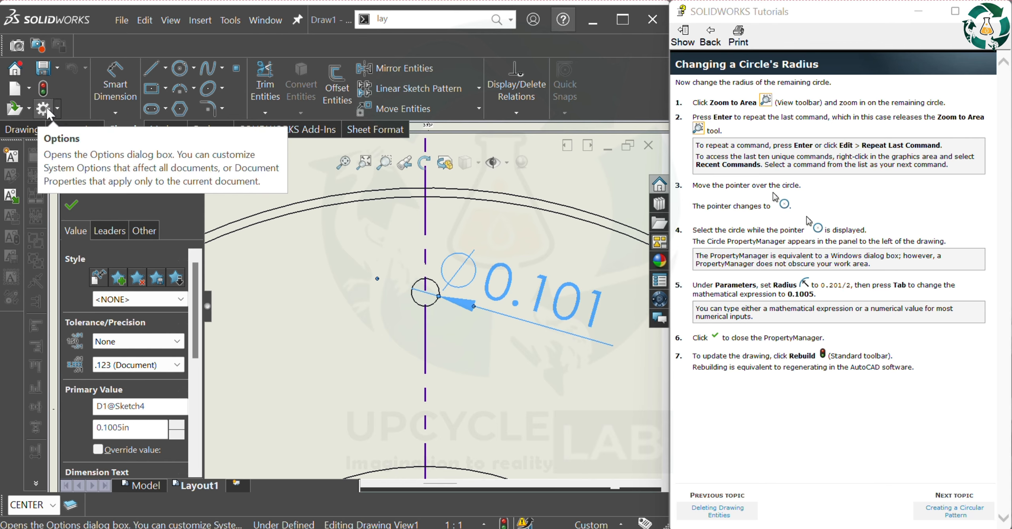
left_click(71, 204)
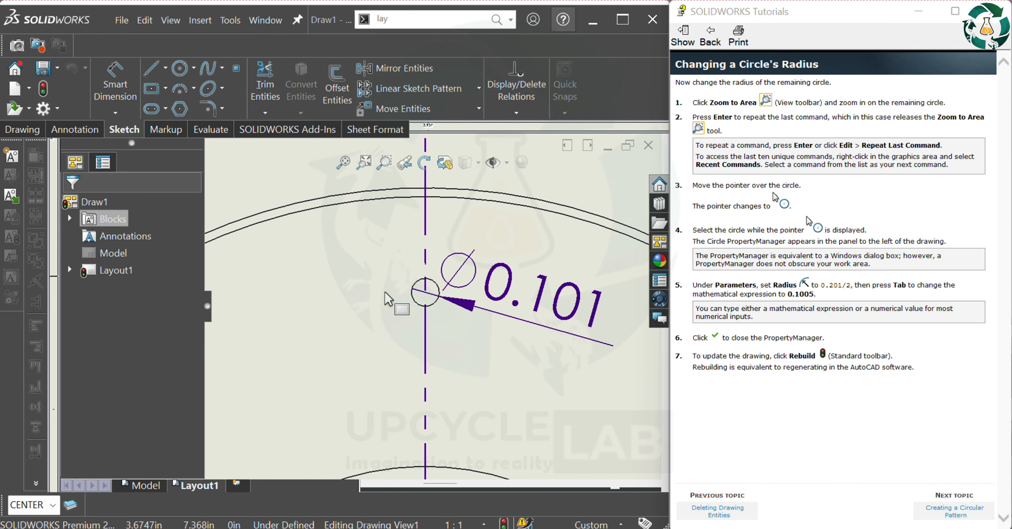
Rebuild the drawing and hide the diameter dimension on the flange's top bolt hole.
left_click(43, 90)
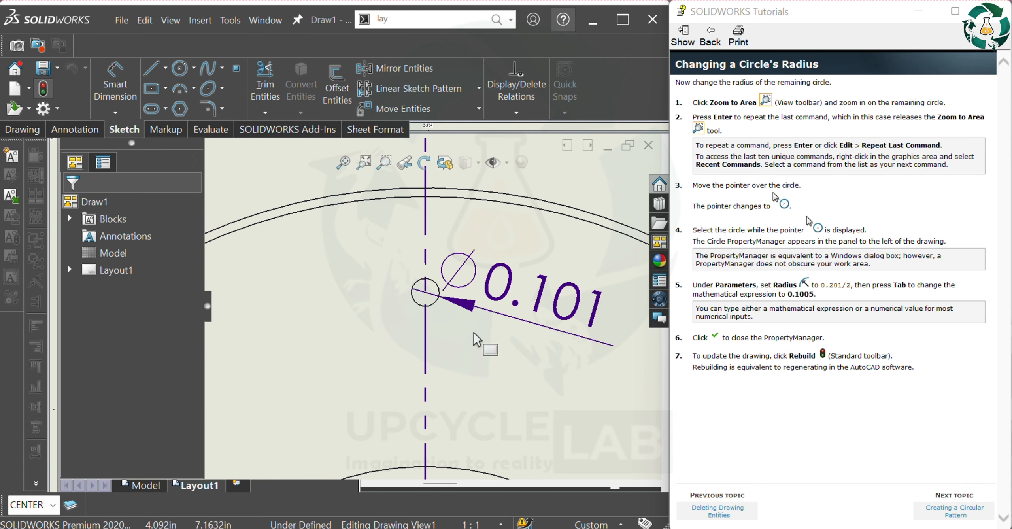
scroll(470, 328, "up", 2)
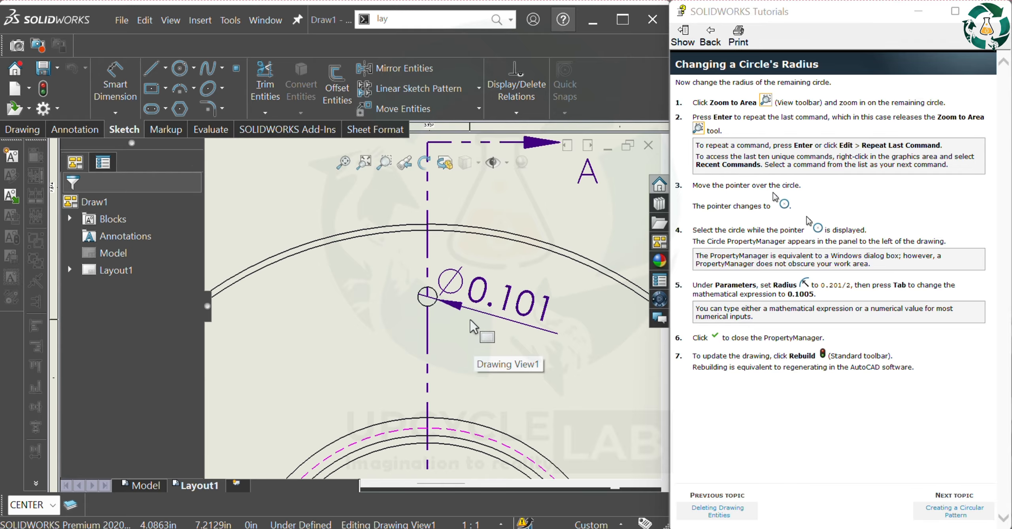
key("f")
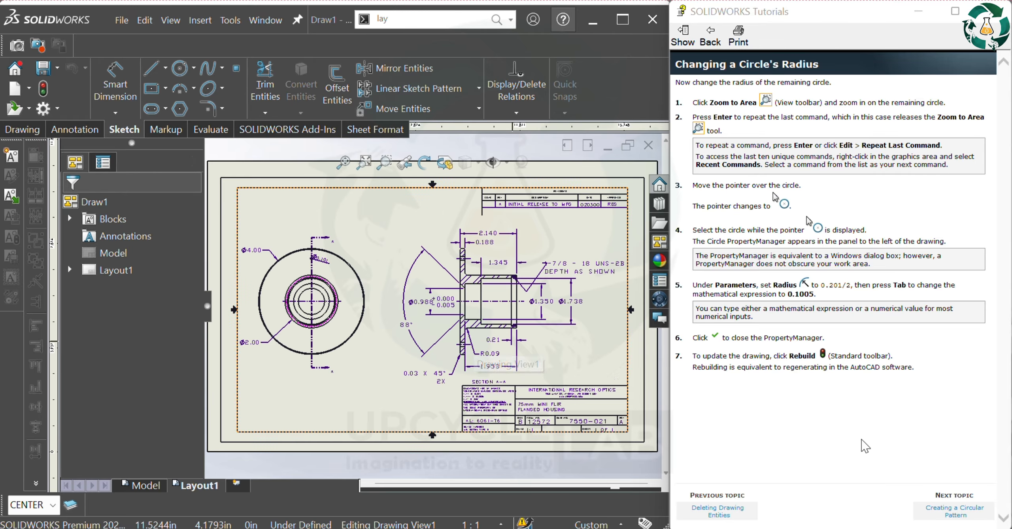
left_click(326, 267)
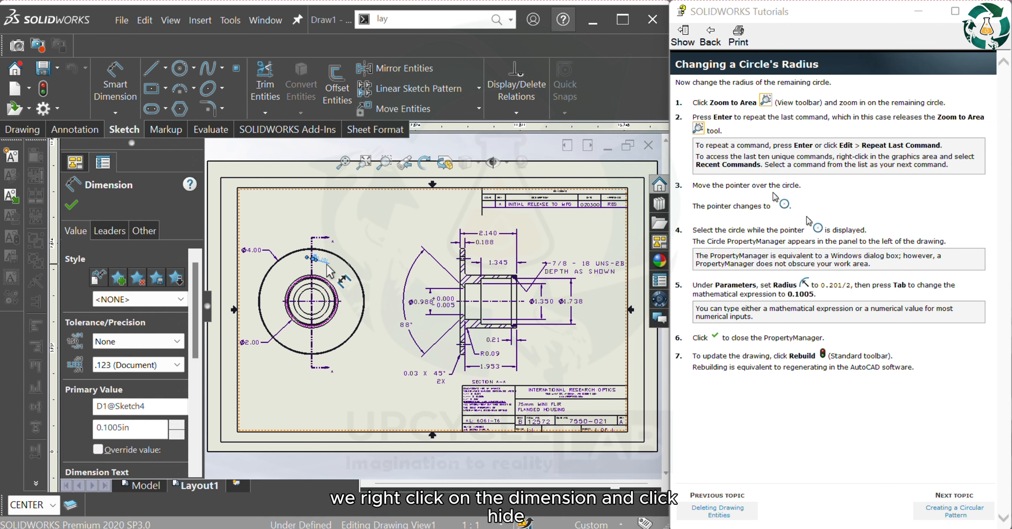
right_click(327, 267)
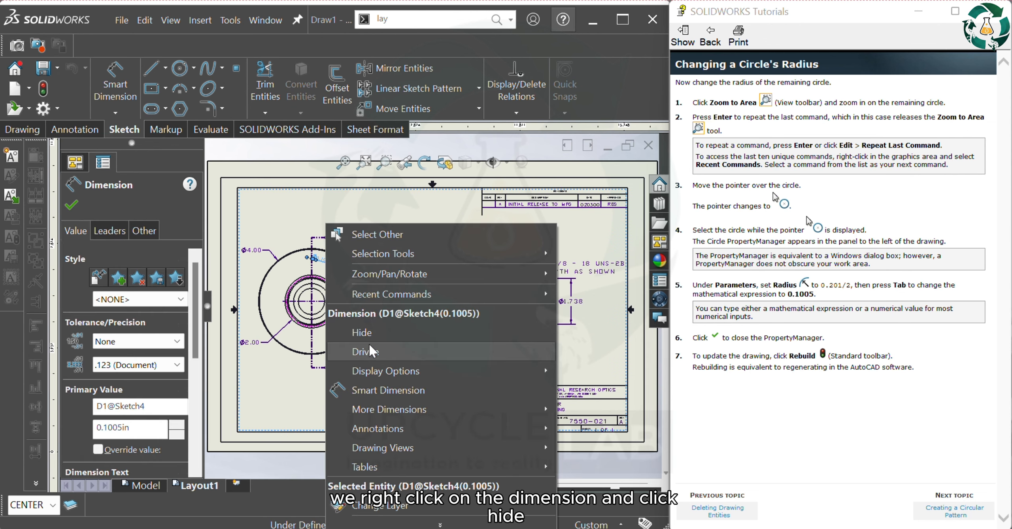
left_click(362, 332)
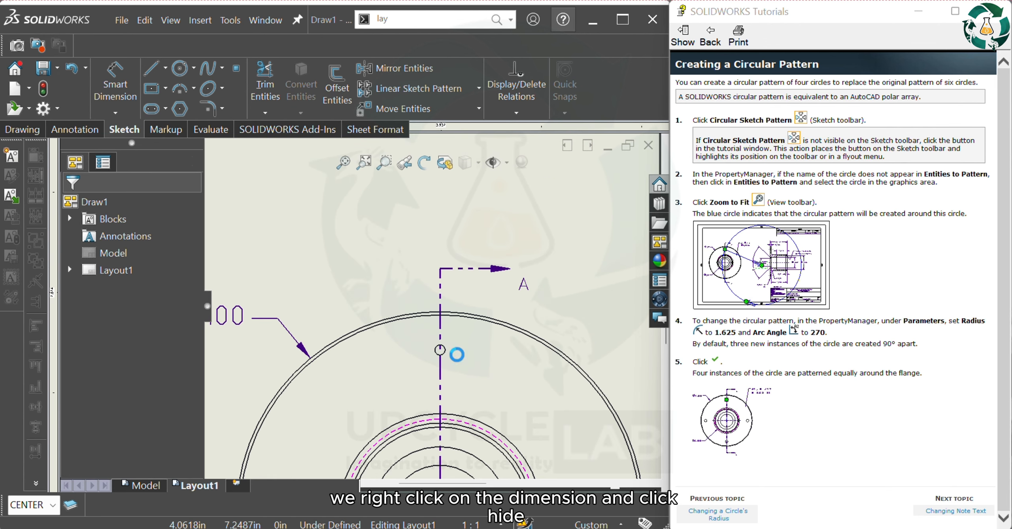
Start a circular sketch pattern with the flange's top bolt hole circle as the entity to pattern.
left_click(478, 88)
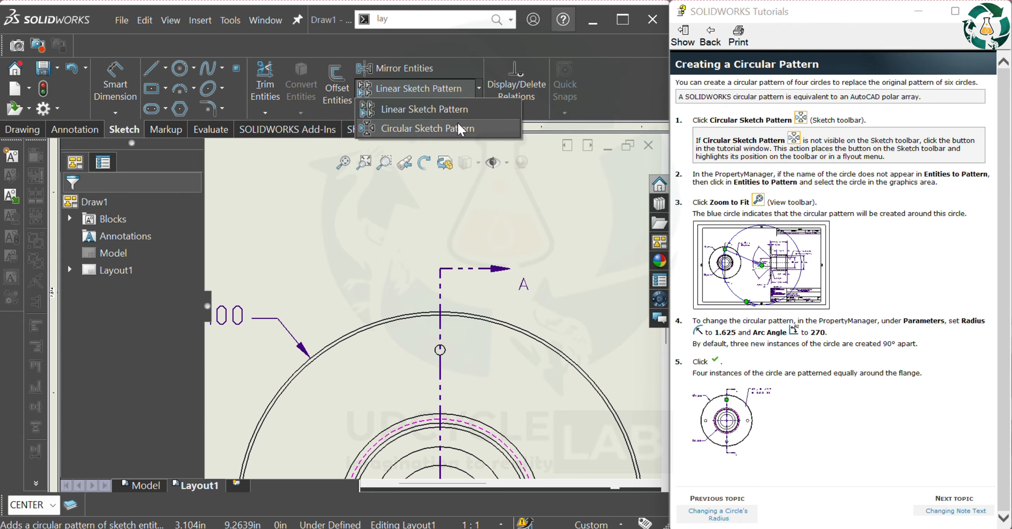
left_click(457, 127)
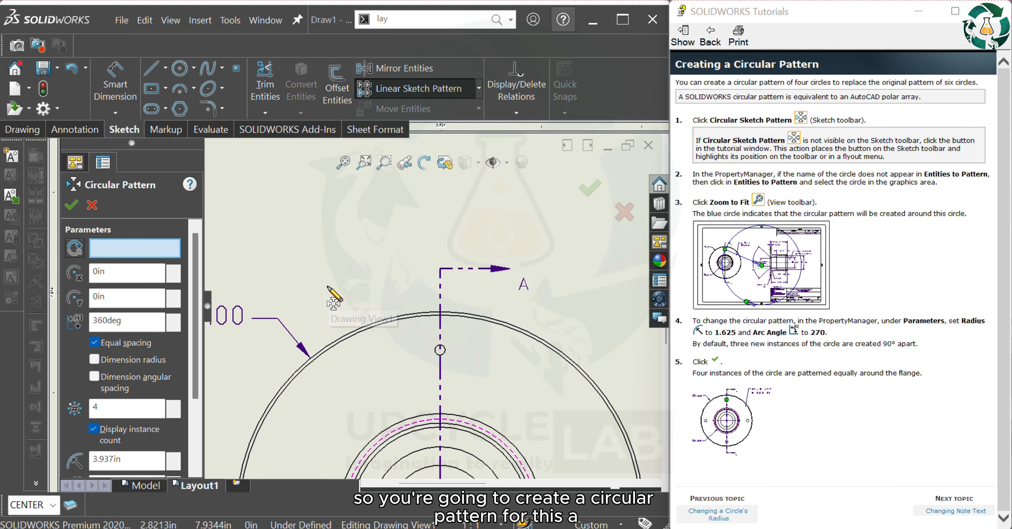
scroll(193, 422, "down", 4)
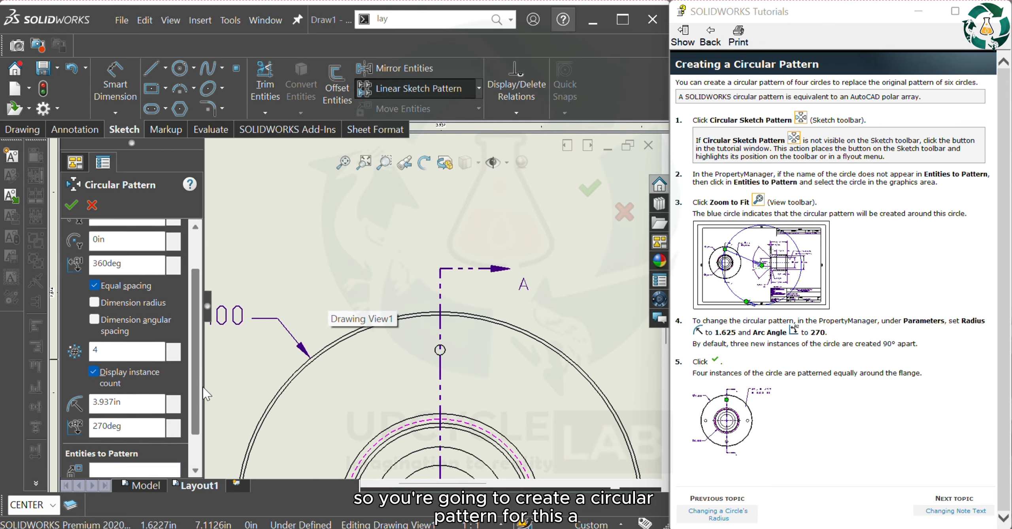
left_click(154, 432)
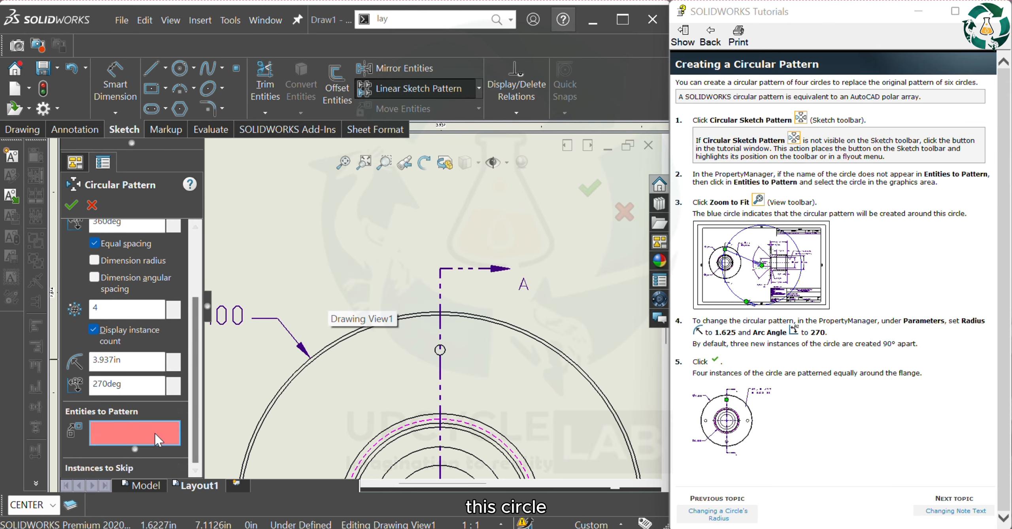
left_click(445, 352)
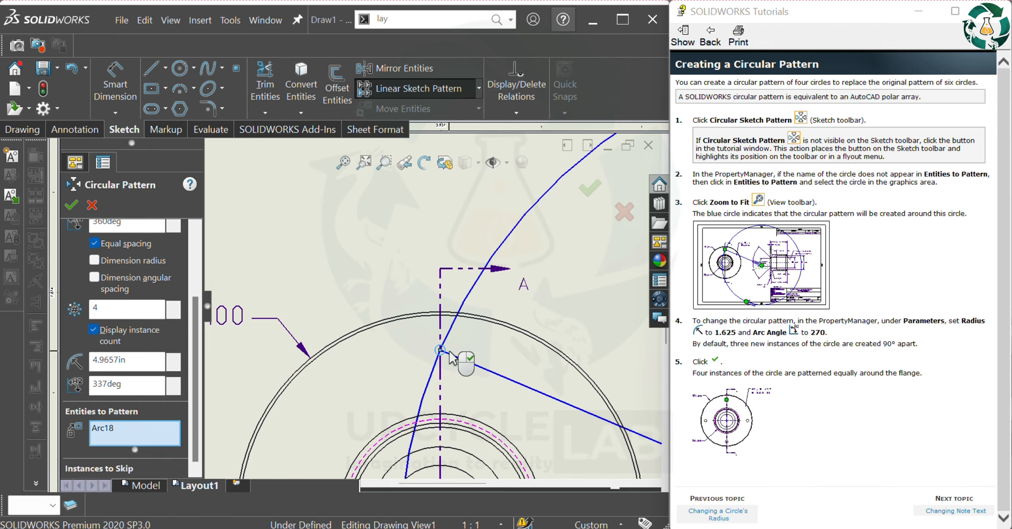
scroll(466, 391, "up", 3)
scroll(465, 387, "up", 2)
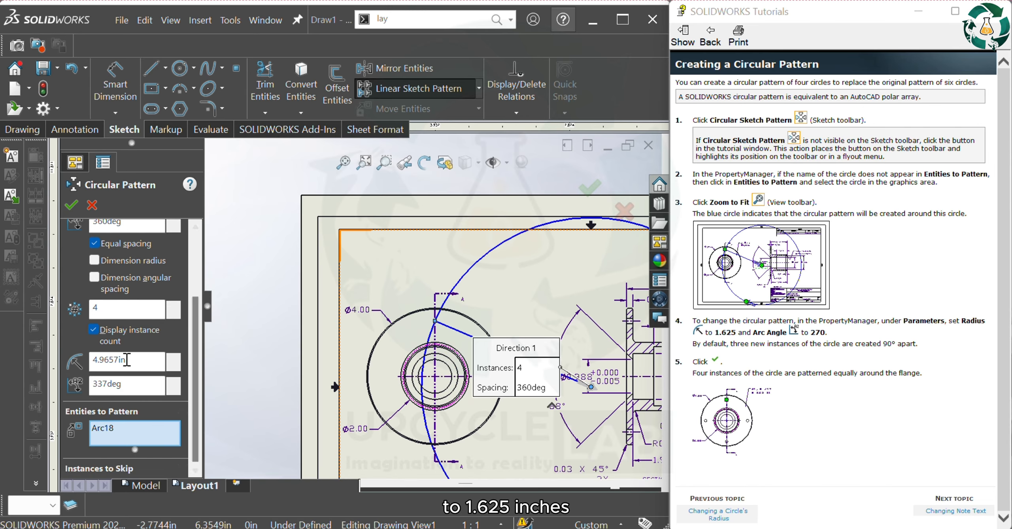
Set the circular pattern's radius to 1.625 in and arc angle to 270 degrees, and create the pattern.
left_click_drag(133, 360, 102, 360)
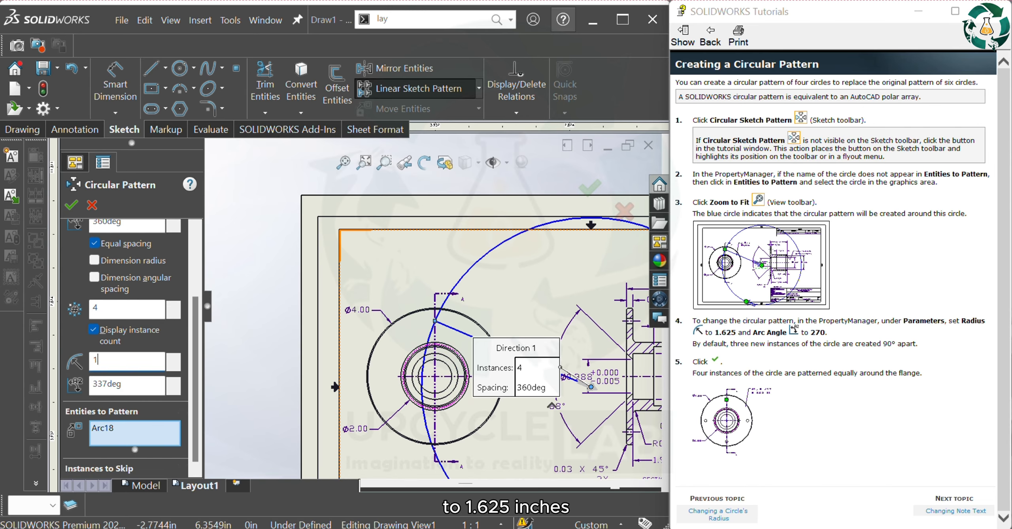
type("1.625")
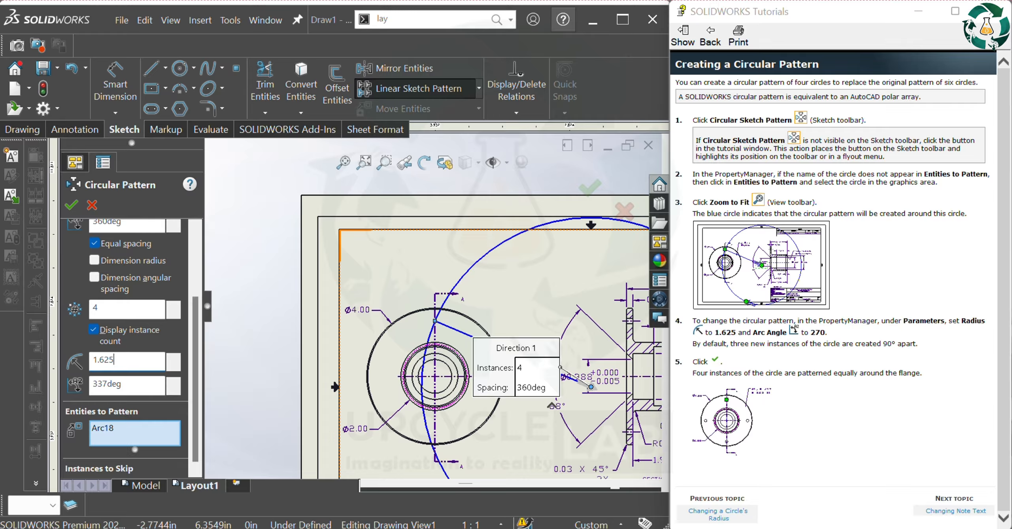
key("Return")
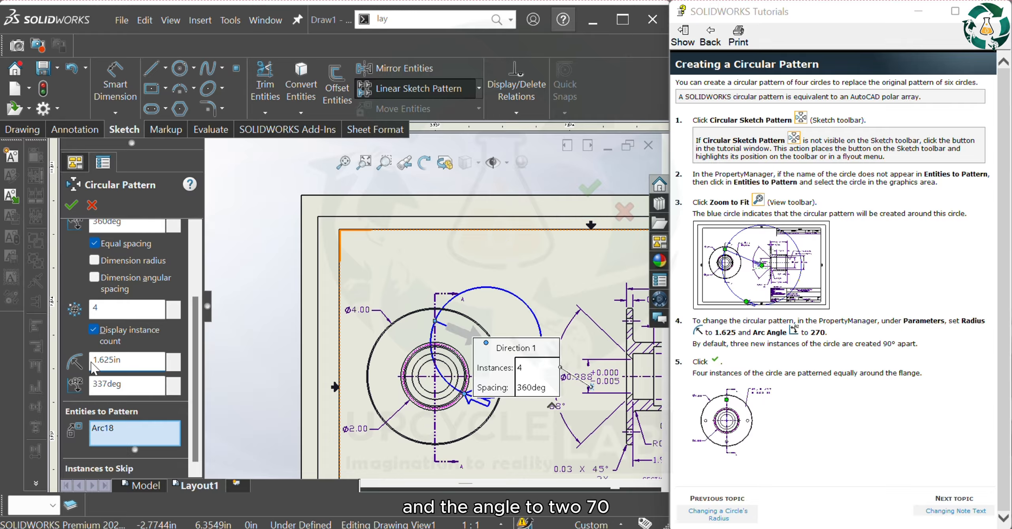
left_click_drag(108, 385, 82, 389)
type("2")
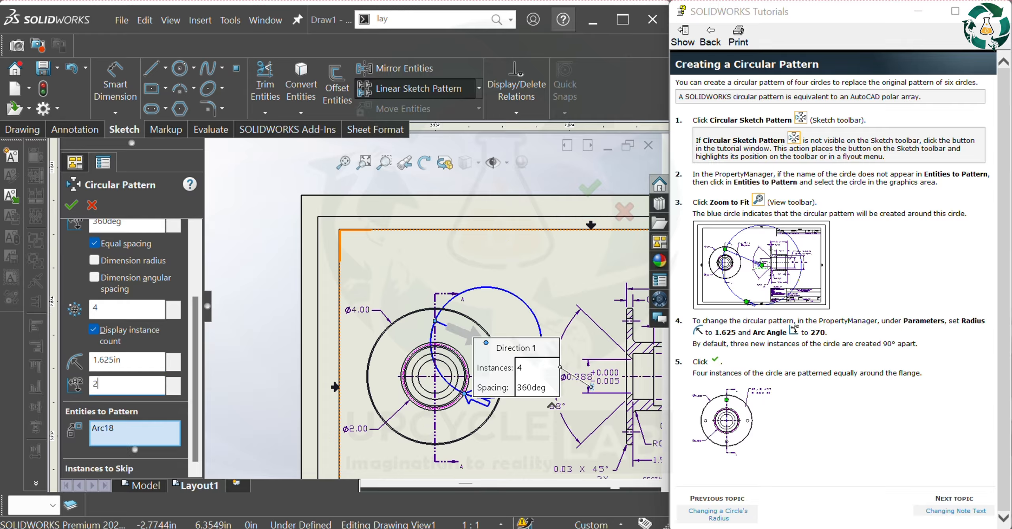
type("70")
key("Return")
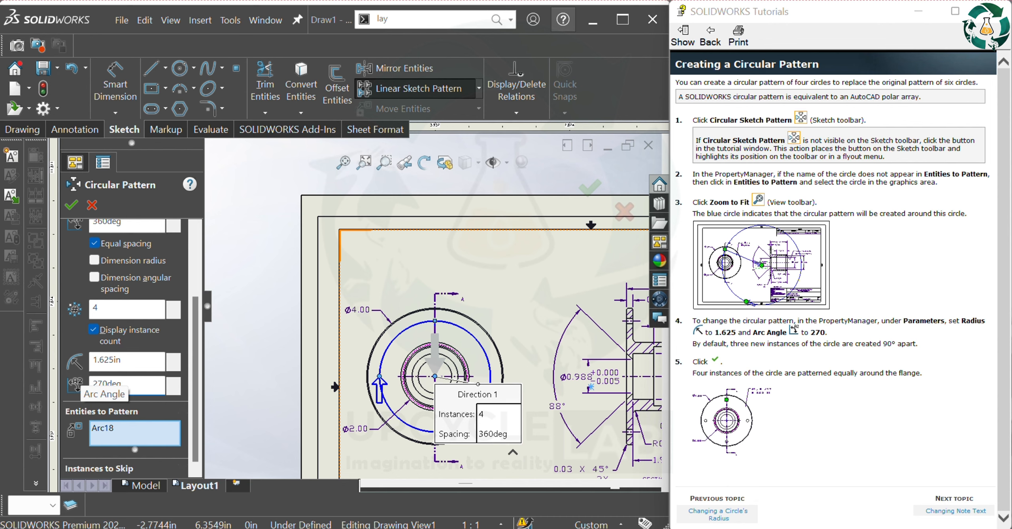
left_click(88, 382)
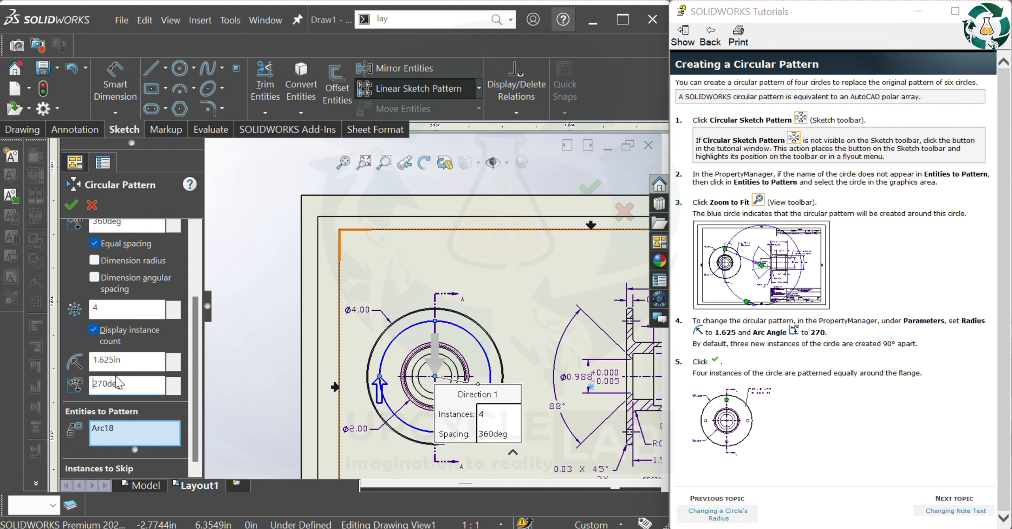
left_click(72, 204)
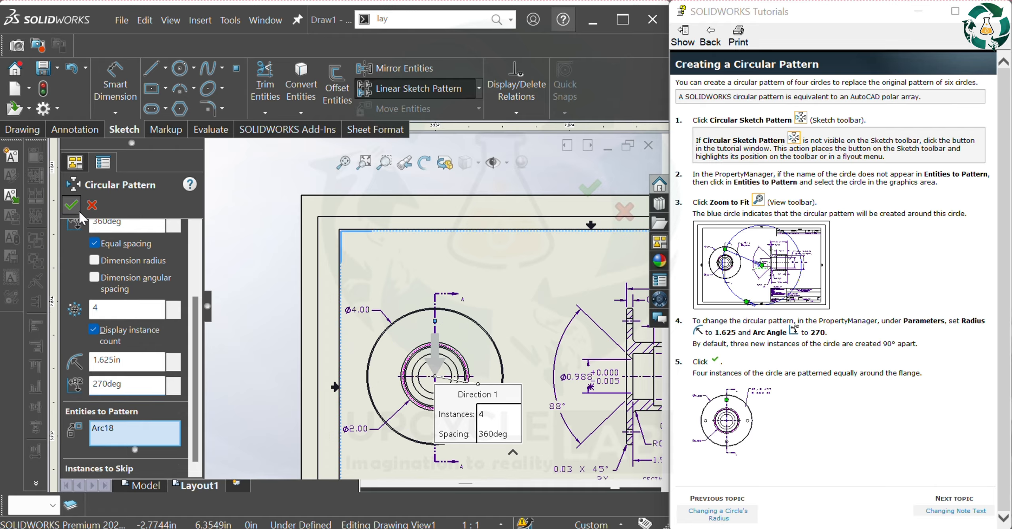
Advance the tutorial to "Changing Note Text" and place a note above the flange with its leader attached to the top bolt hole.
left_click(945, 515)
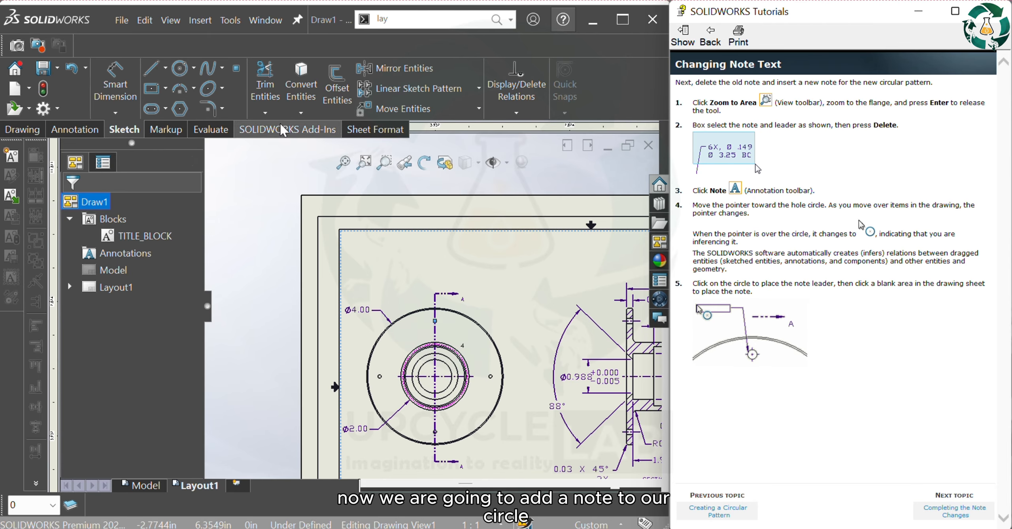
left_click(71, 127)
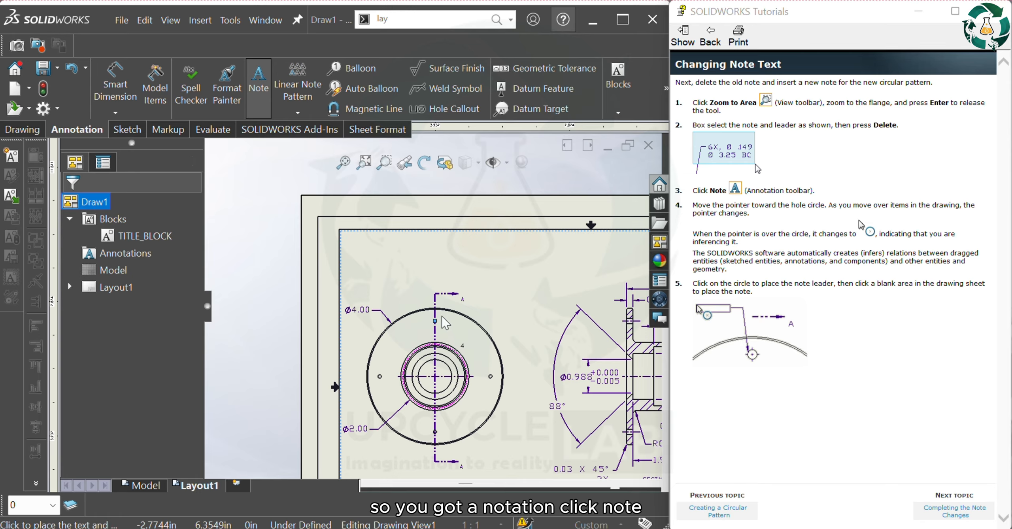
scroll(439, 332, "down", 5)
left_click(428, 329)
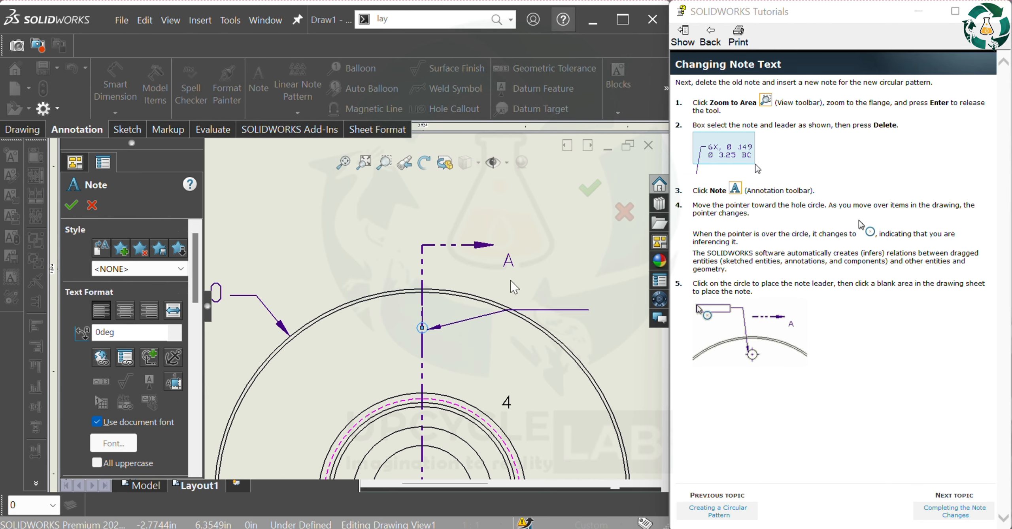
left_click(551, 276)
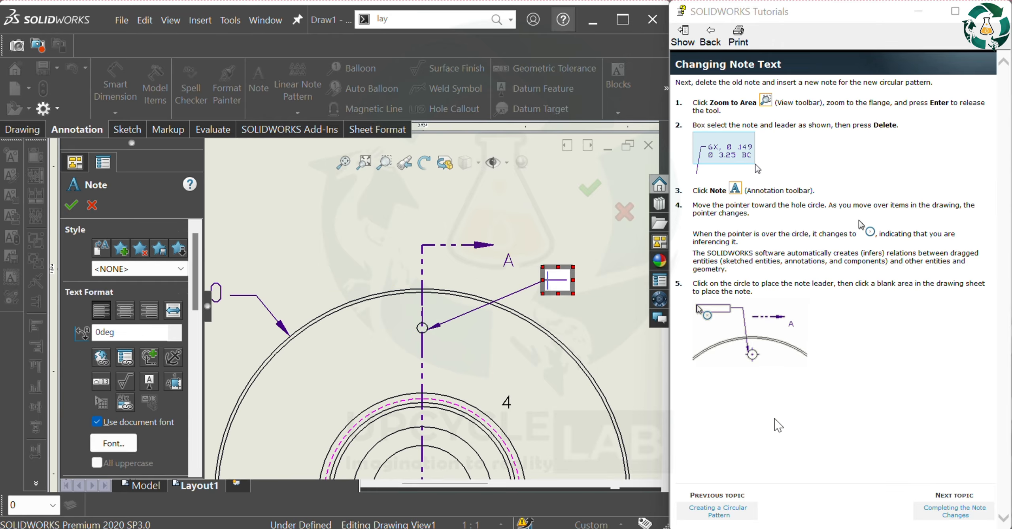
Advance the tutorial to "Completing the Note Changes" and fill the bolt hole note with "4x, Ø0.201" and a second line "Ø3.25 BC", using diameter symbols.
left_click(938, 508)
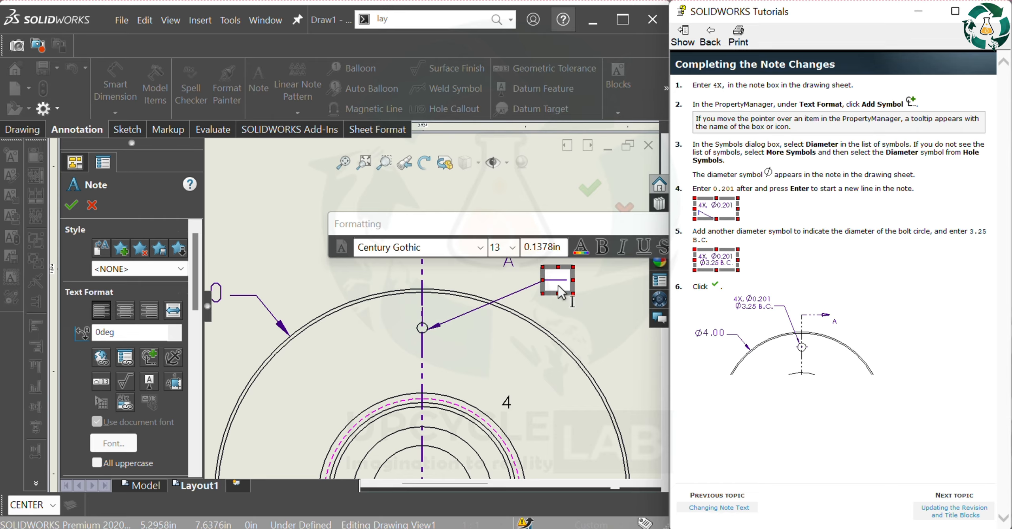
type("4")
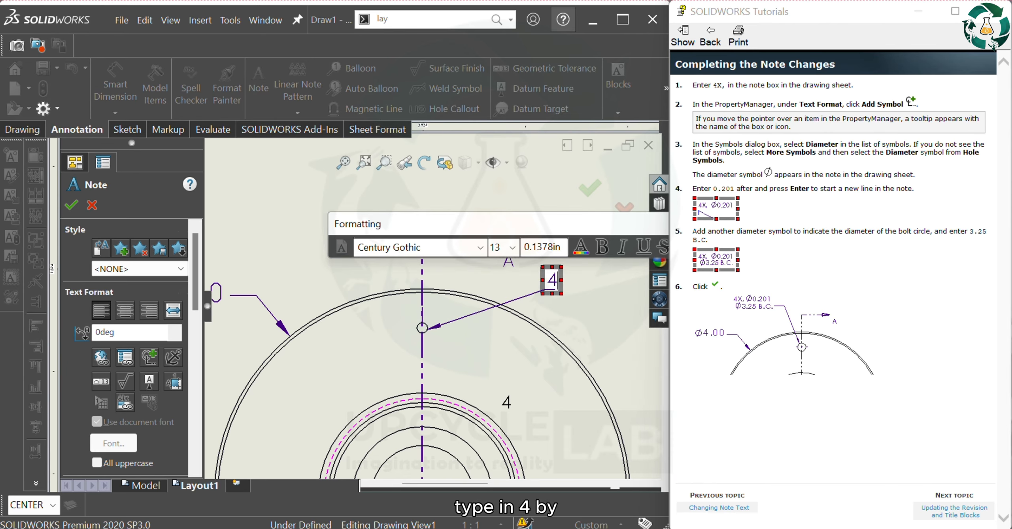
type("X,")
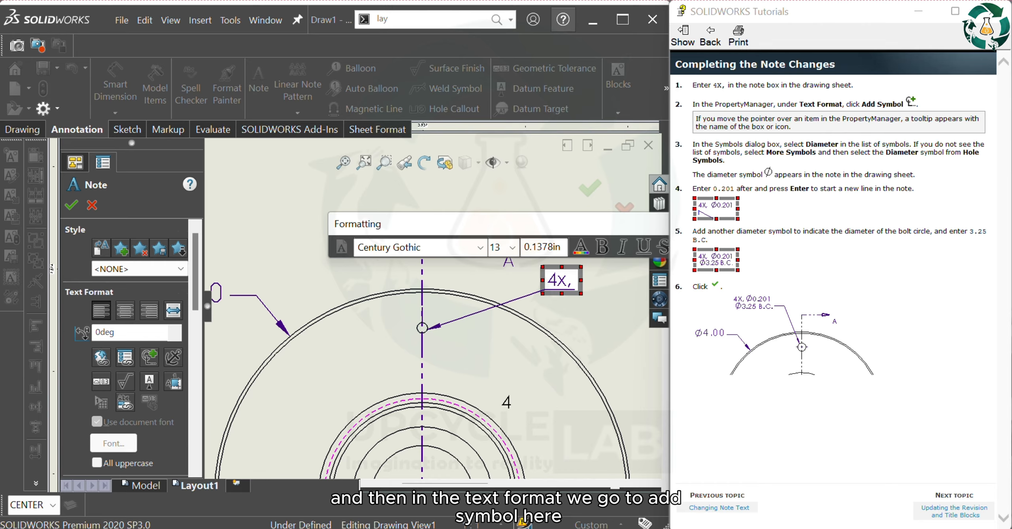
left_click(150, 358)
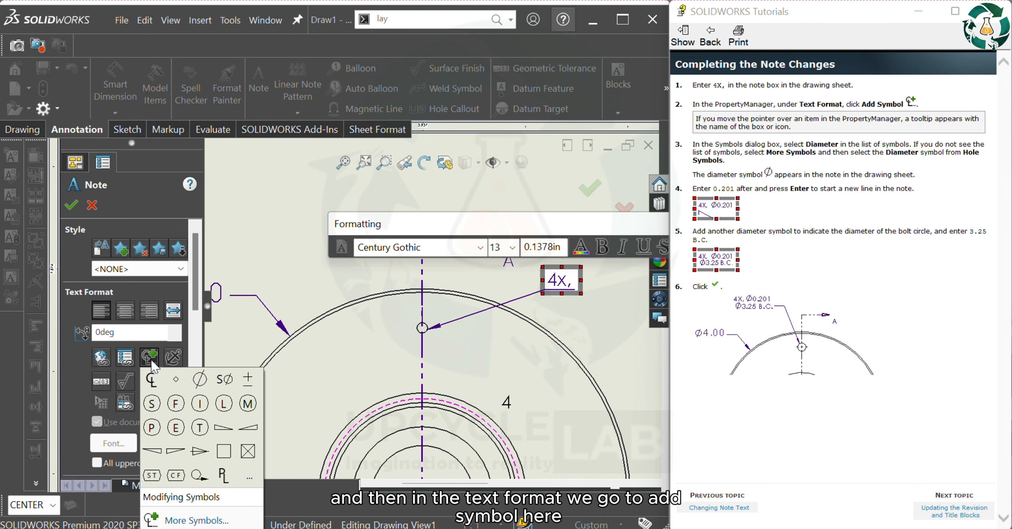
left_click(199, 379)
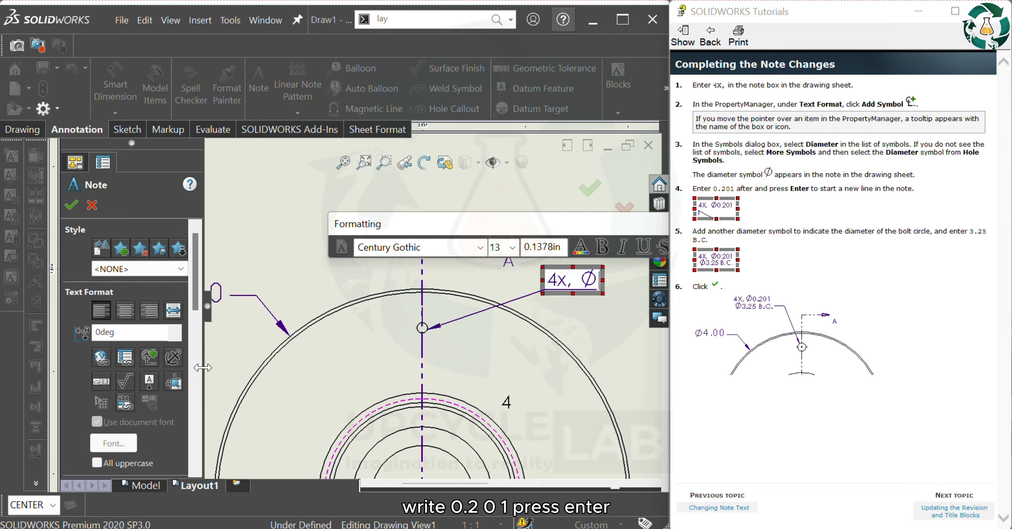
type("0.")
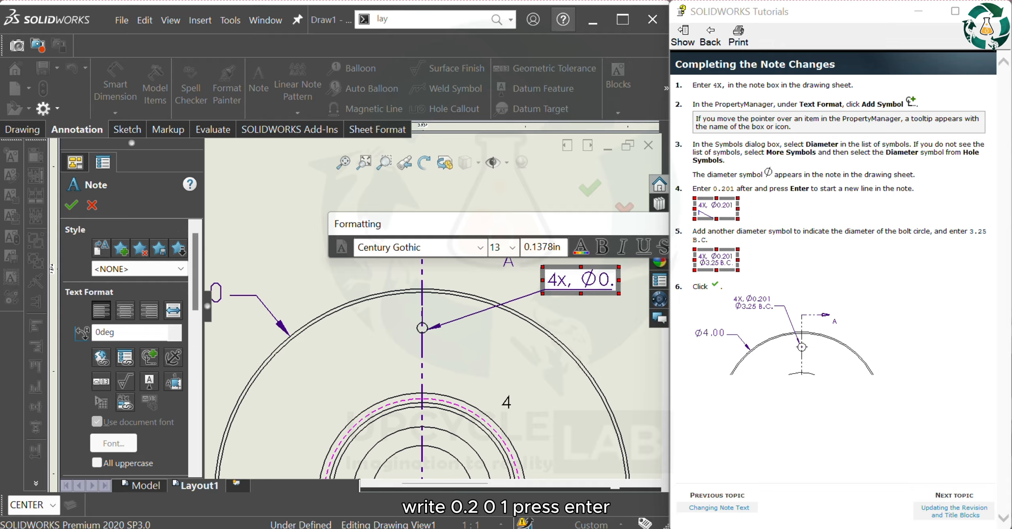
type("1")
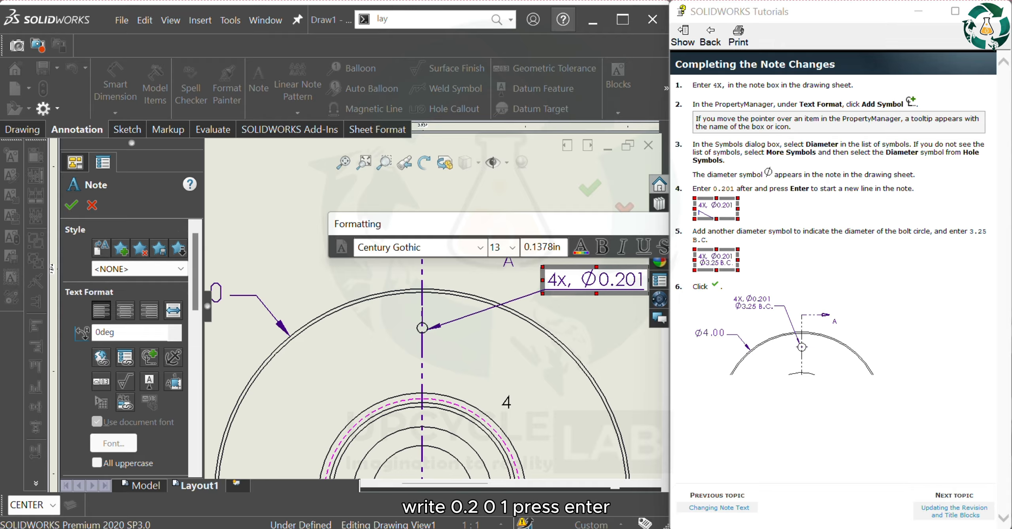
key("Return")
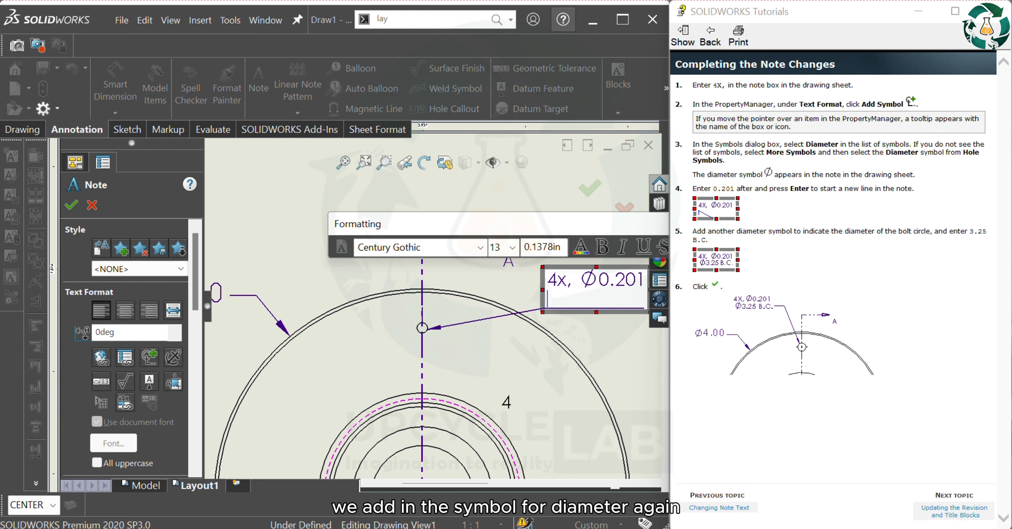
left_click(143, 357)
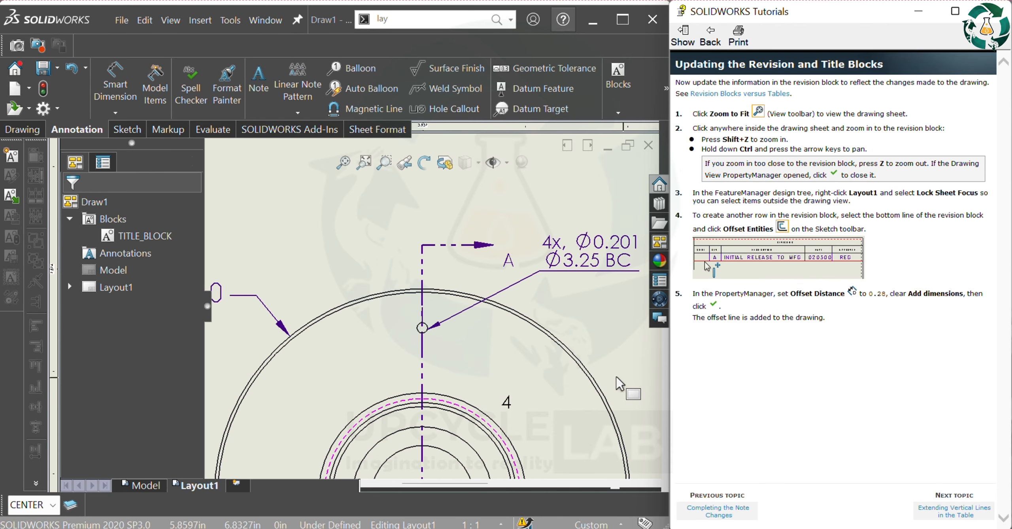
Zoom in on the revisions table at the drawing sheet's upper-right corner.
key("f")
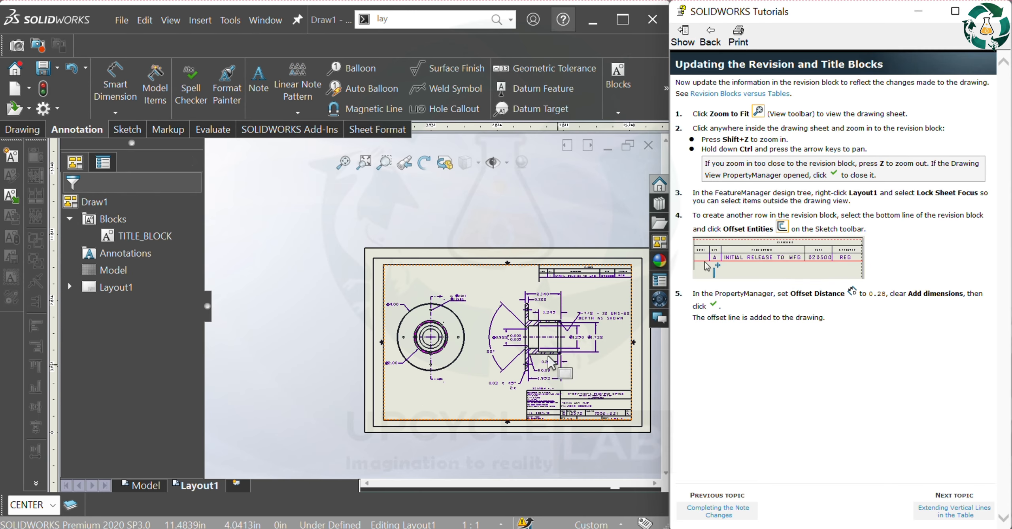
left_click(384, 162)
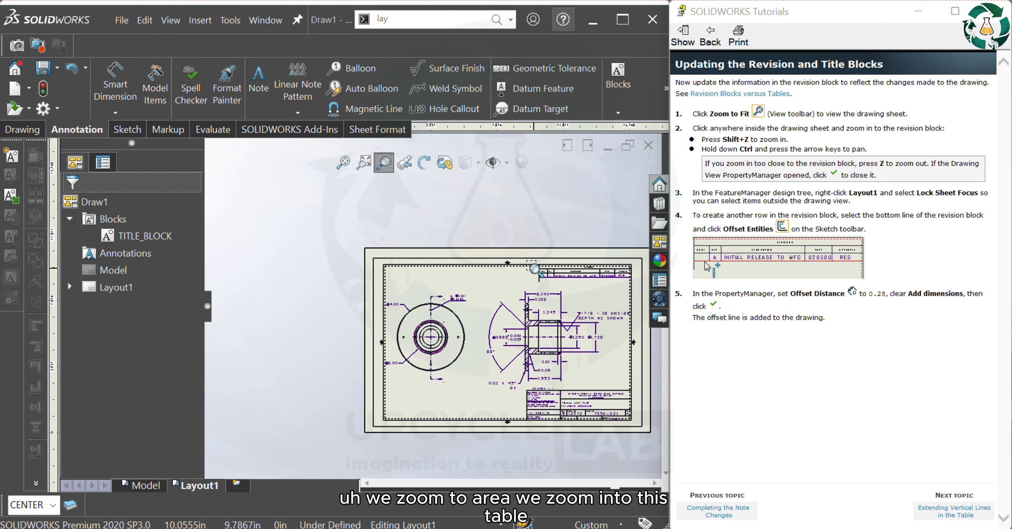
left_click_drag(532, 262, 634, 281)
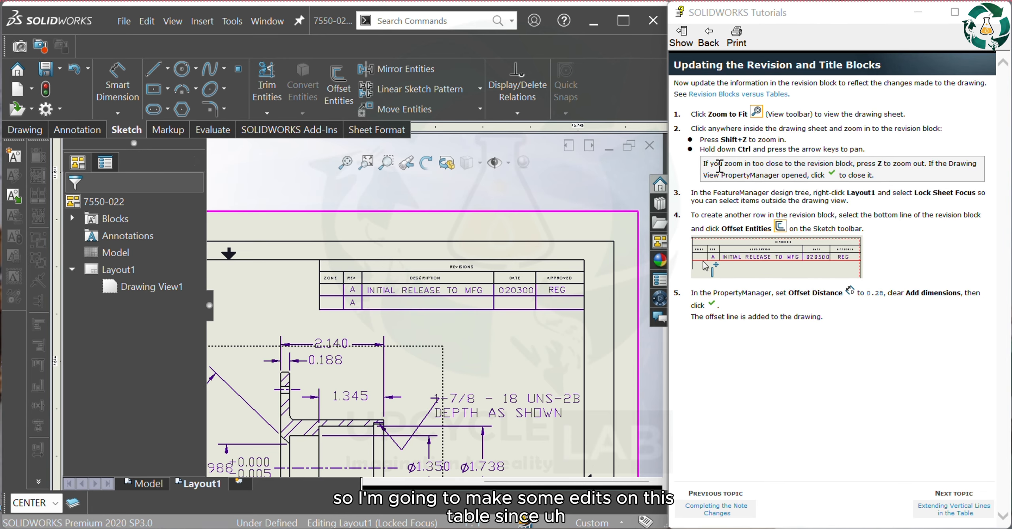
Delete the bottom line and the vertical column lines beneath the header row of the revisions table.
left_click(344, 162)
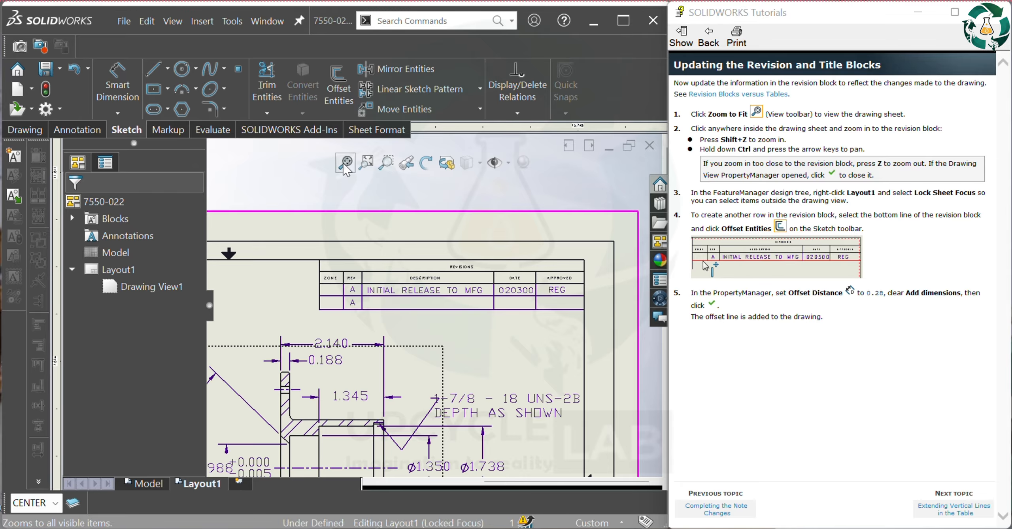
left_click(387, 162)
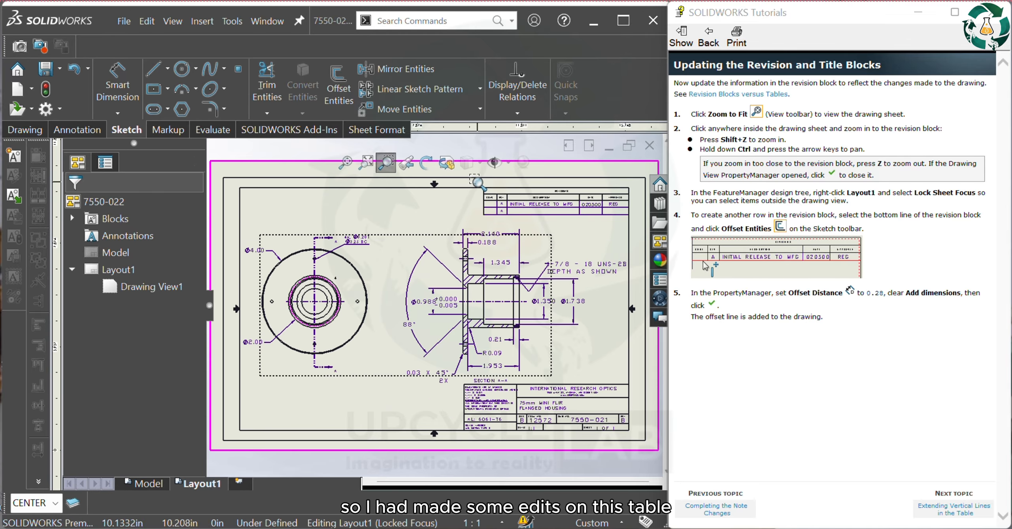
left_click_drag(477, 181, 637, 228)
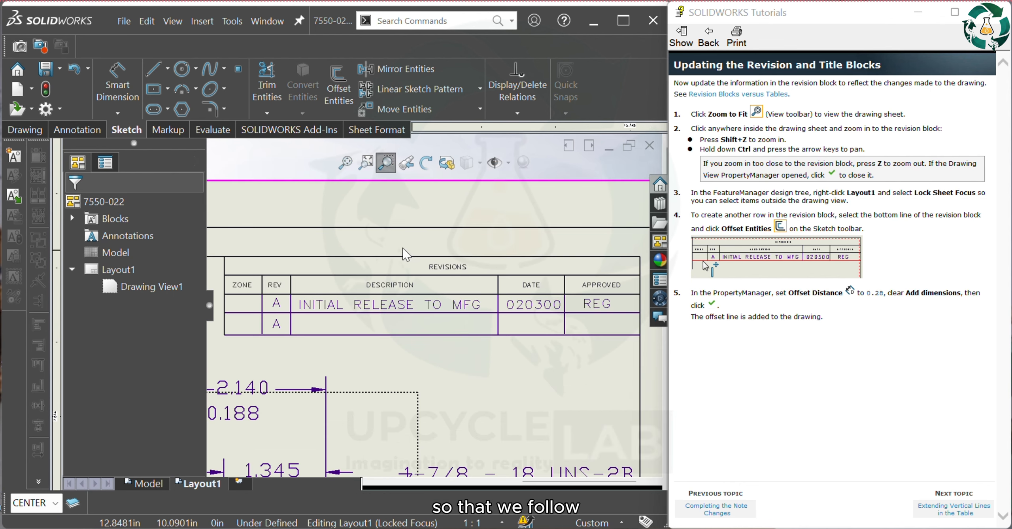
left_click(328, 334)
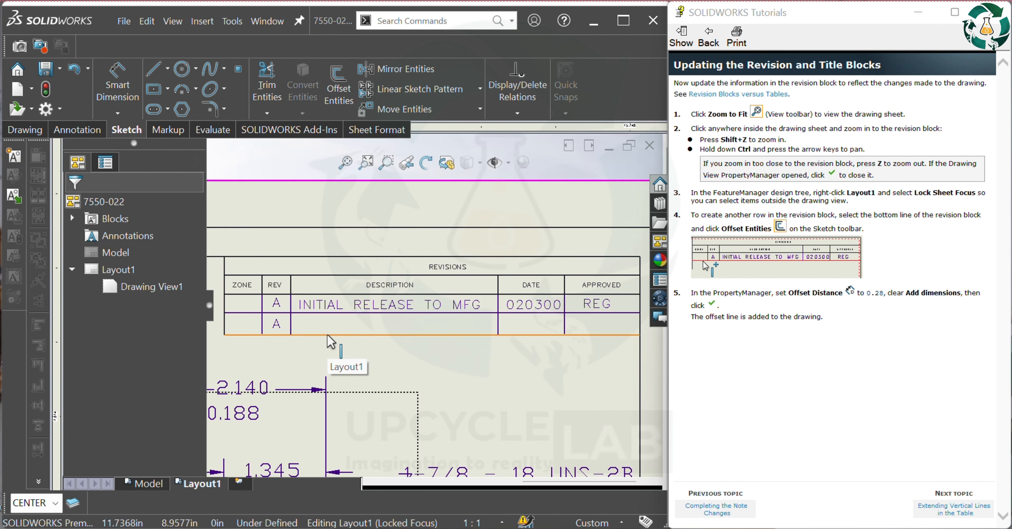
left_click(497, 329)
key("Delete")
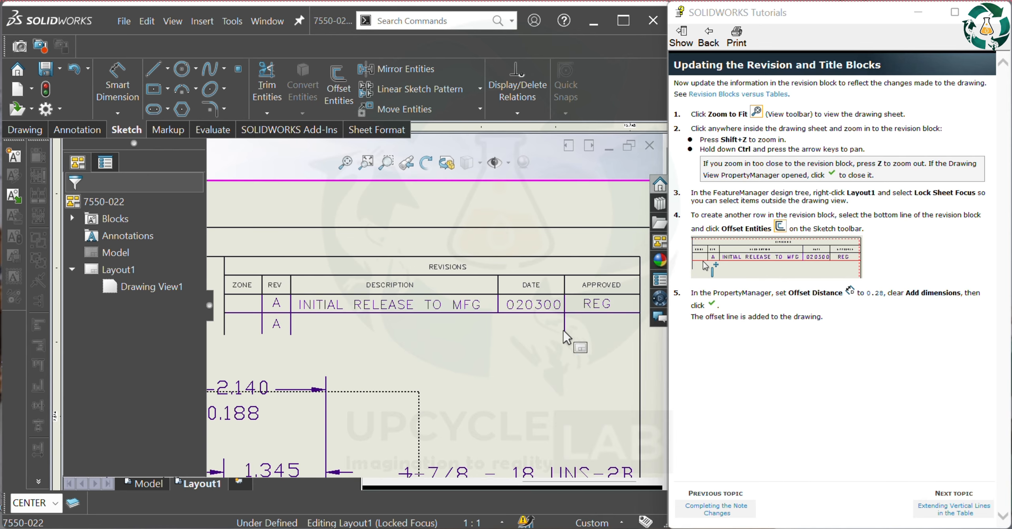
key("Delete")
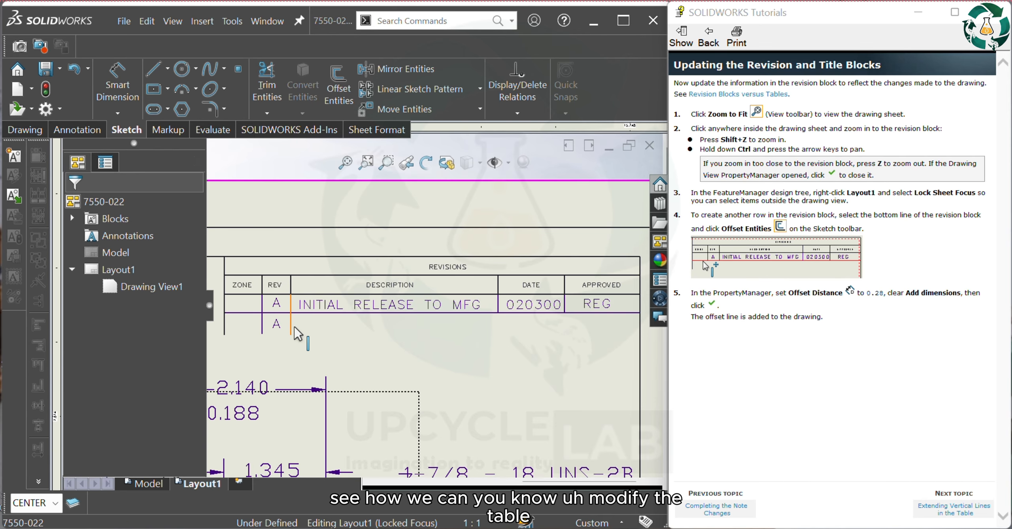
left_click(295, 327)
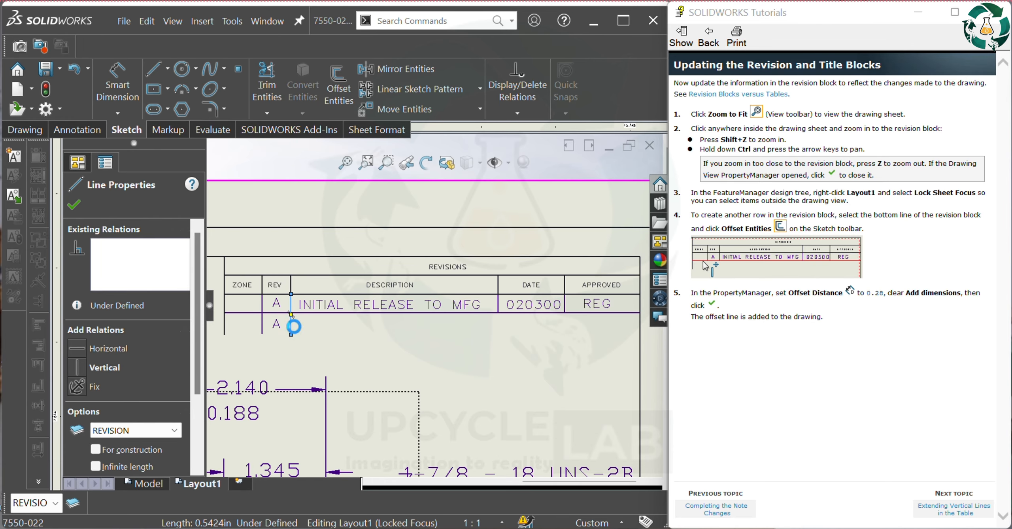
key("Delete")
left_click(262, 321)
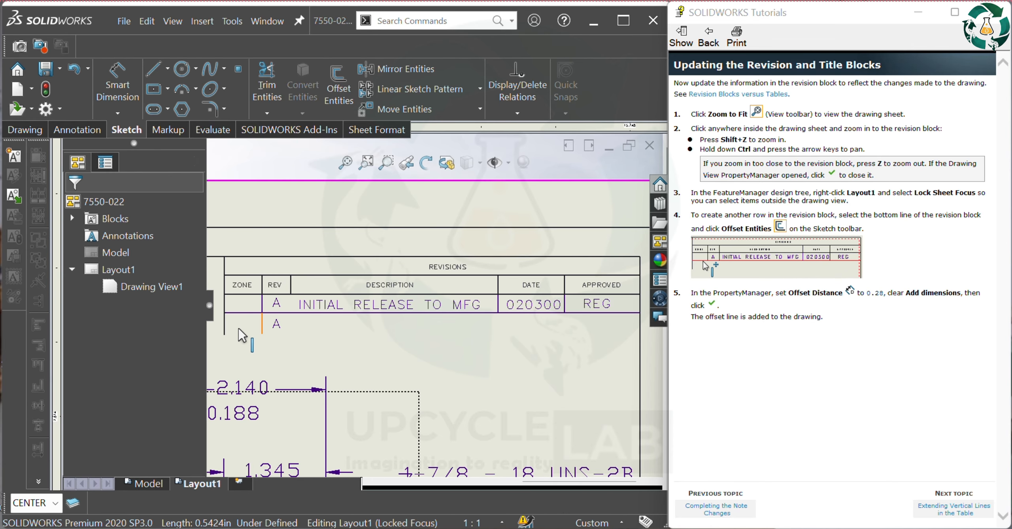
key("Delete")
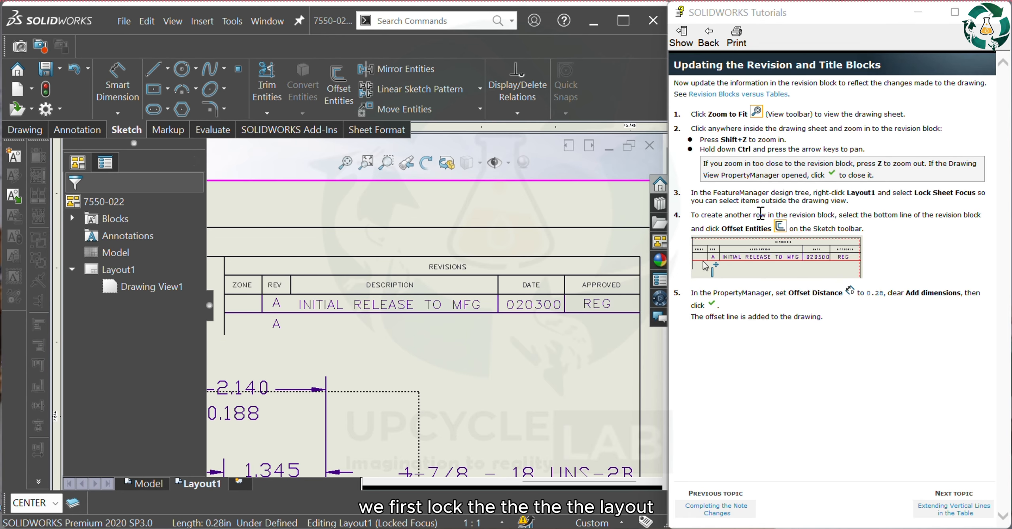
Unlock the sheet focus of Layout1 and lock it again.
right_click(112, 269)
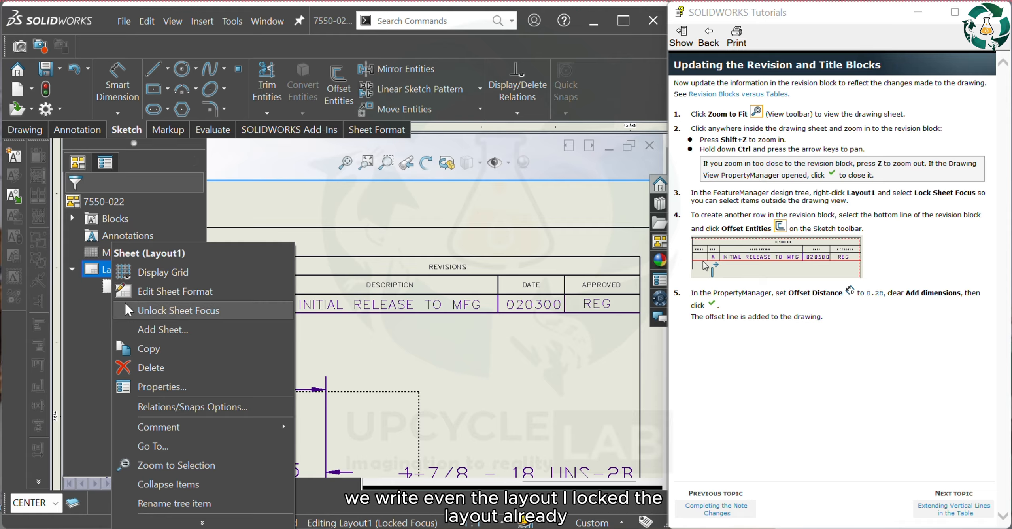
left_click(149, 310)
key("z")
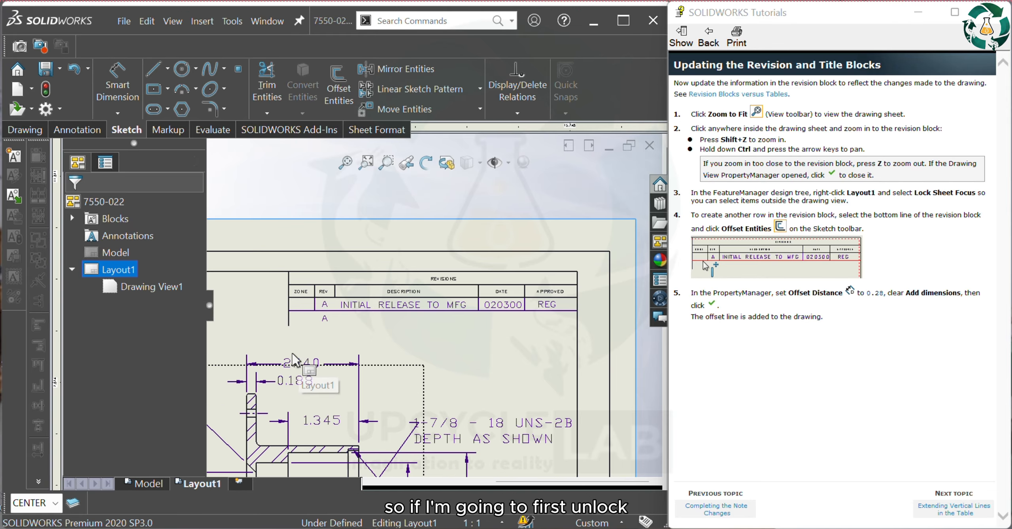
right_click(120, 268)
left_click(152, 311)
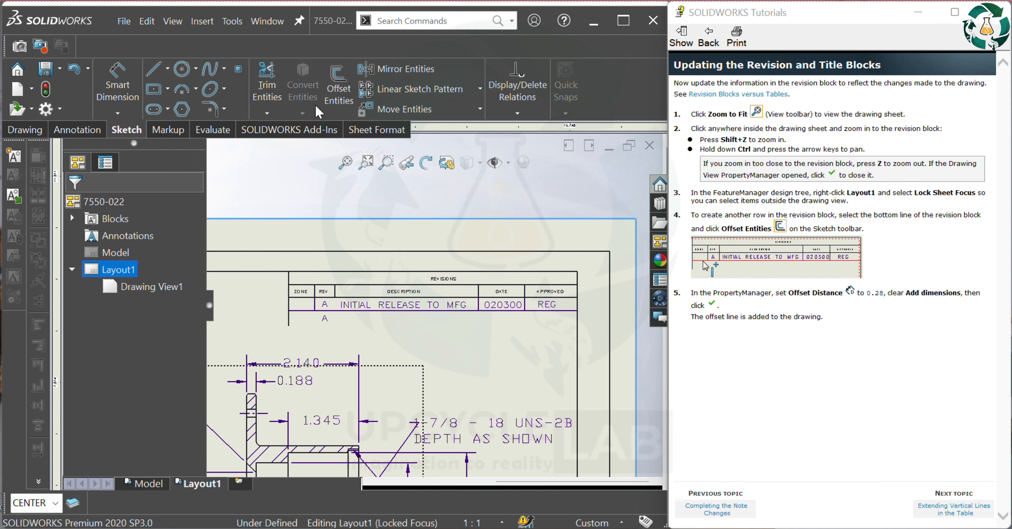
Offset the line beneath the "INITIAL RELEASE TO MFG" row 0.28 in downward to form another table row.
left_click(338, 88)
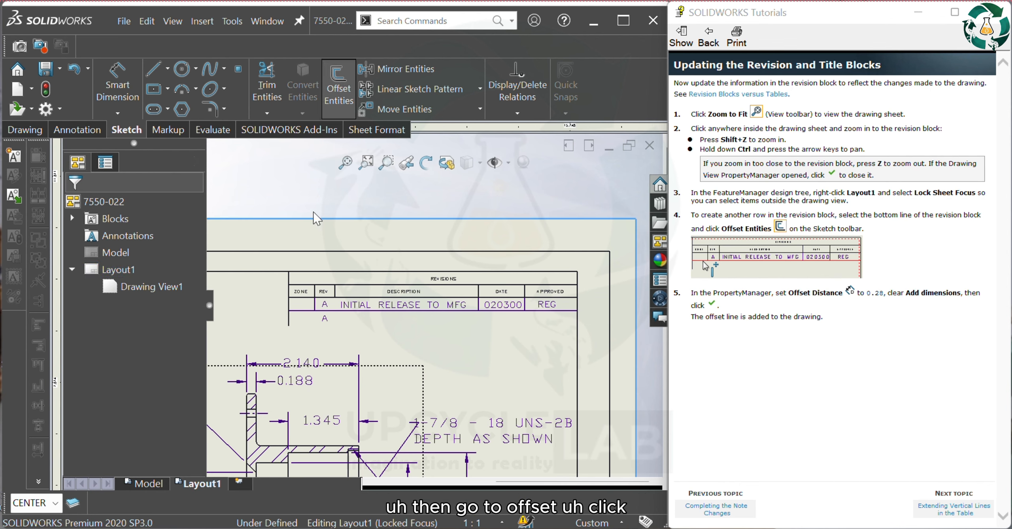
left_click(360, 311)
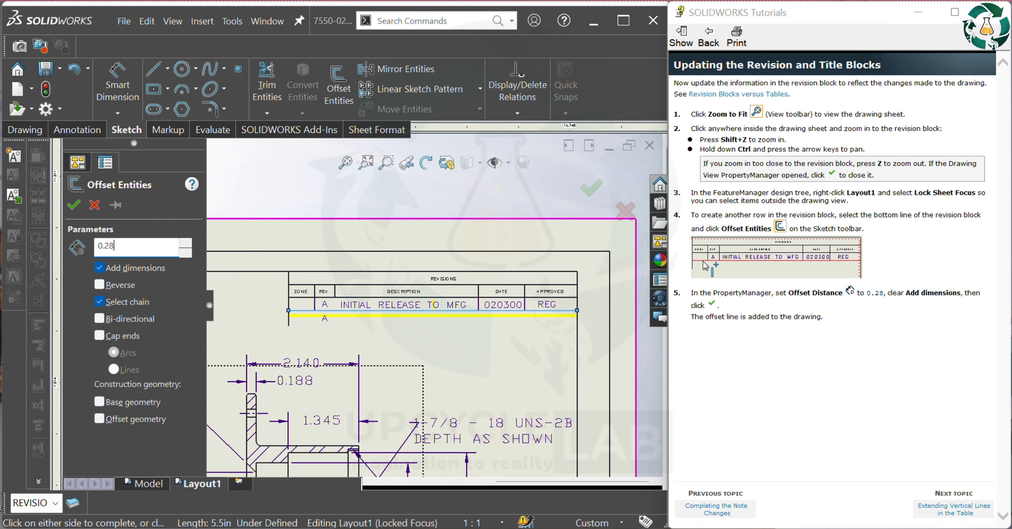
left_click(70, 202)
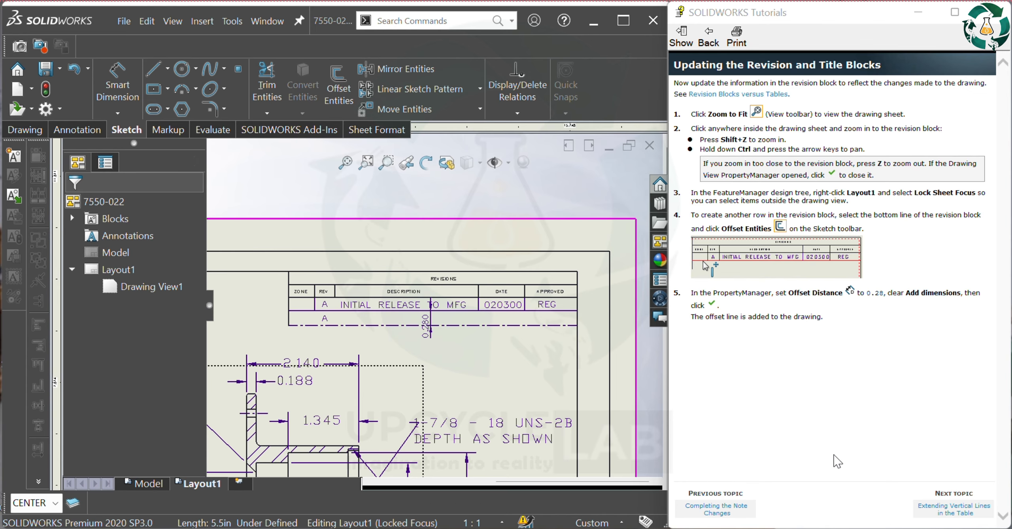
Hide the offset line's dimension in the revisions table.
left_click(431, 334)
right_click(432, 334)
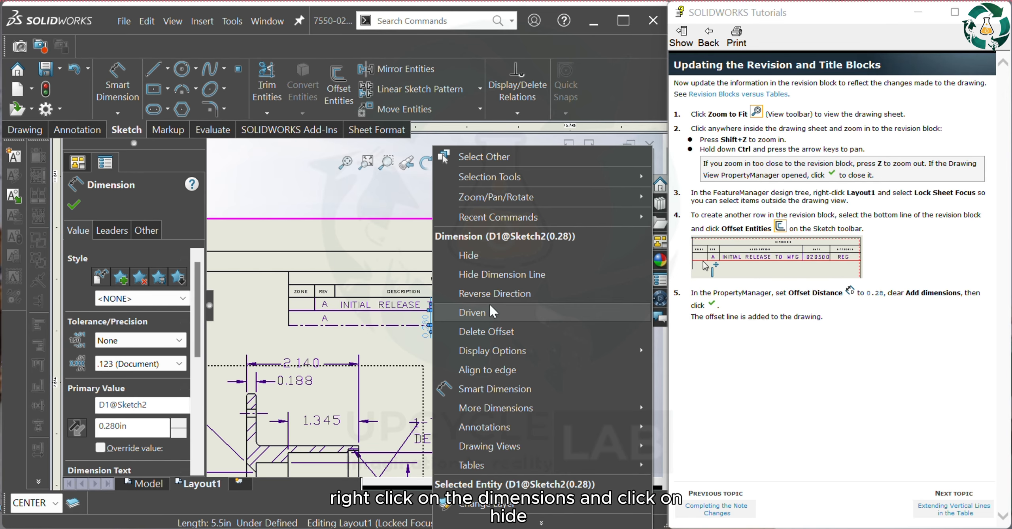
left_click(516, 259)
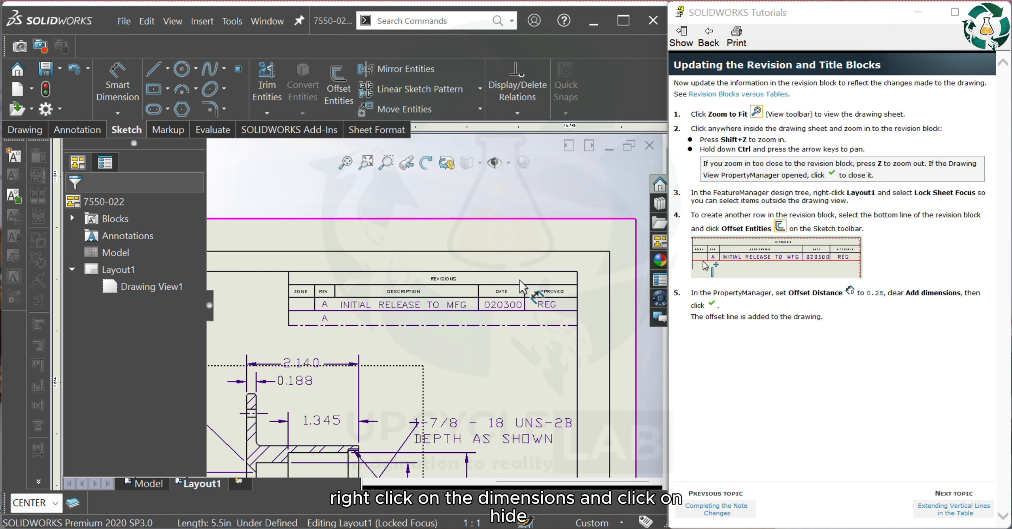
Advance the tutorial to "Extending Vertical Lines in the Table" and extend the ZONE/REV, DESCRIPTION/DATE and DATE/APPROVED dividers to the offset line.
left_click(947, 502)
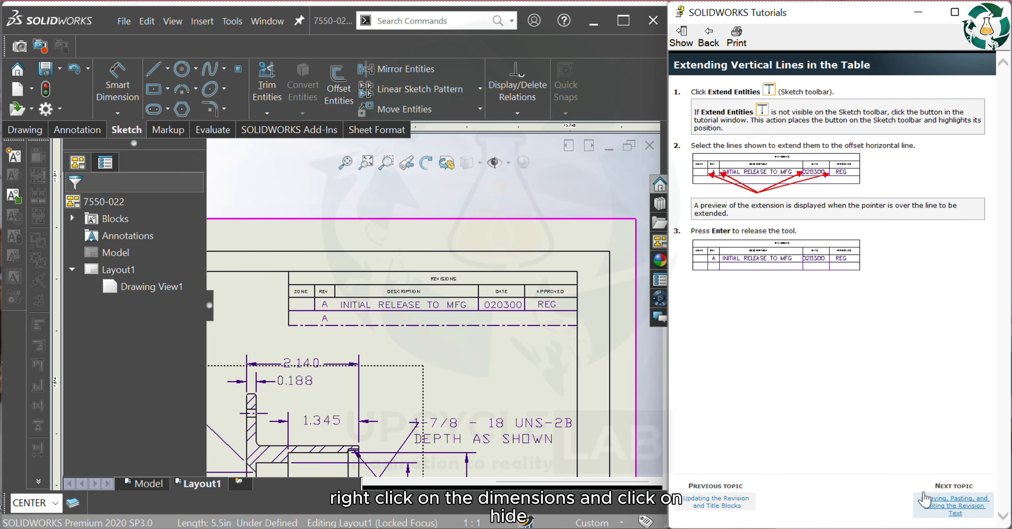
left_click(268, 115)
left_click(279, 144)
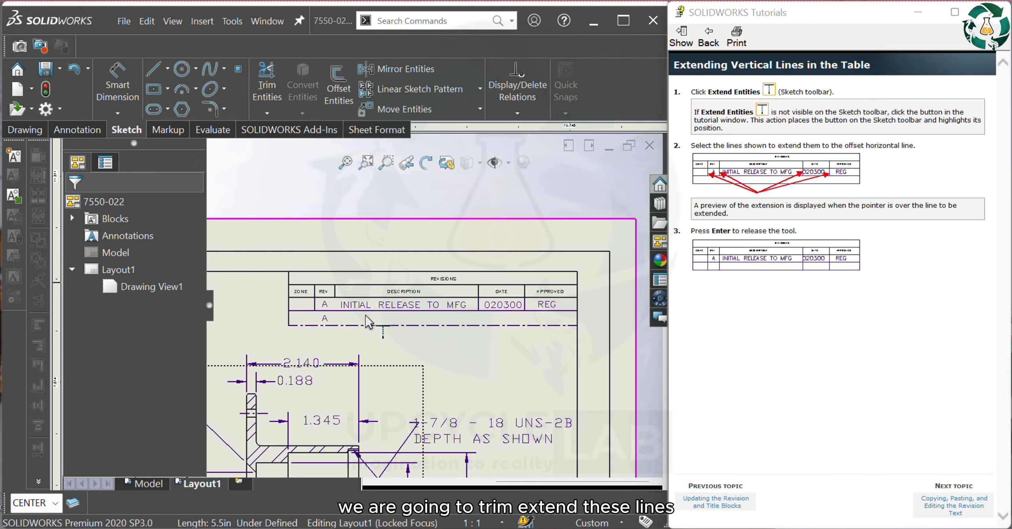
scroll(324, 324, "down", 2)
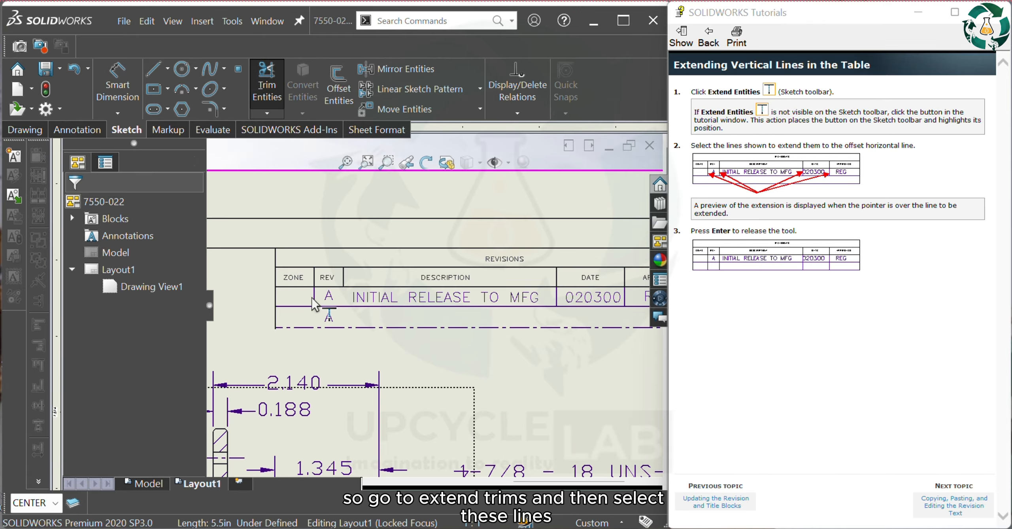
left_click(316, 305)
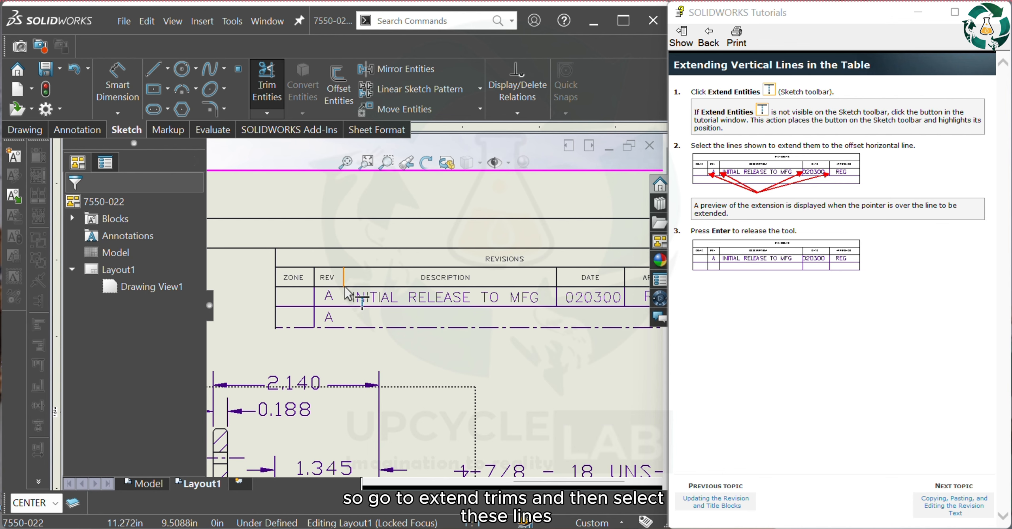
left_click(557, 306)
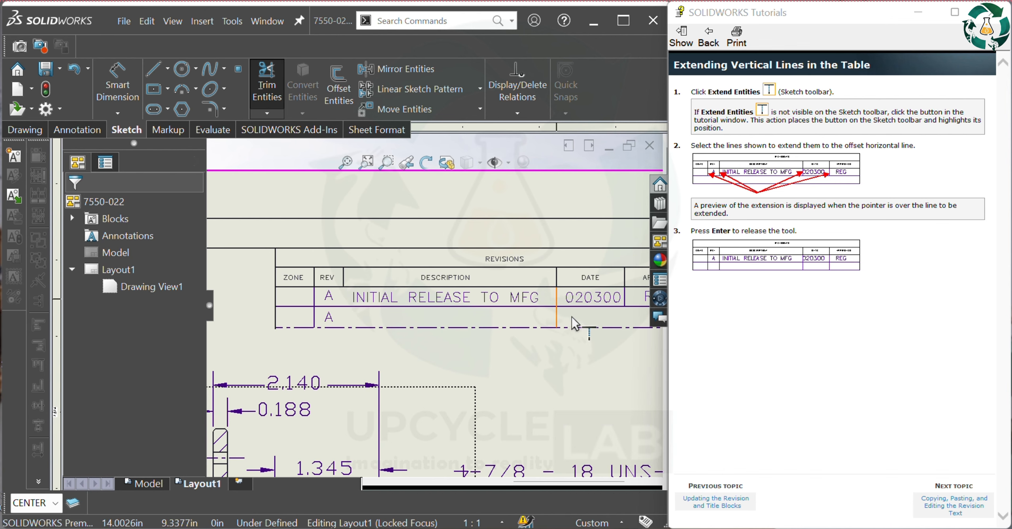
left_click(622, 300)
scroll(579, 334, "up", 3)
scroll(579, 333, "down", 1)
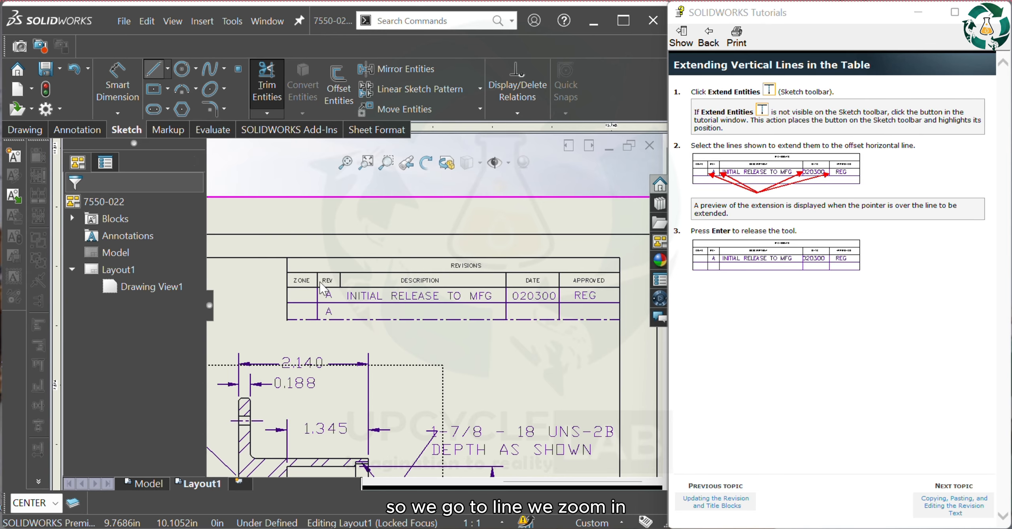
Draw the vertical divider between REV and DESCRIPTION from the header row down to the offset bottom line.
left_click(152, 69)
scroll(340, 292, "down", 5)
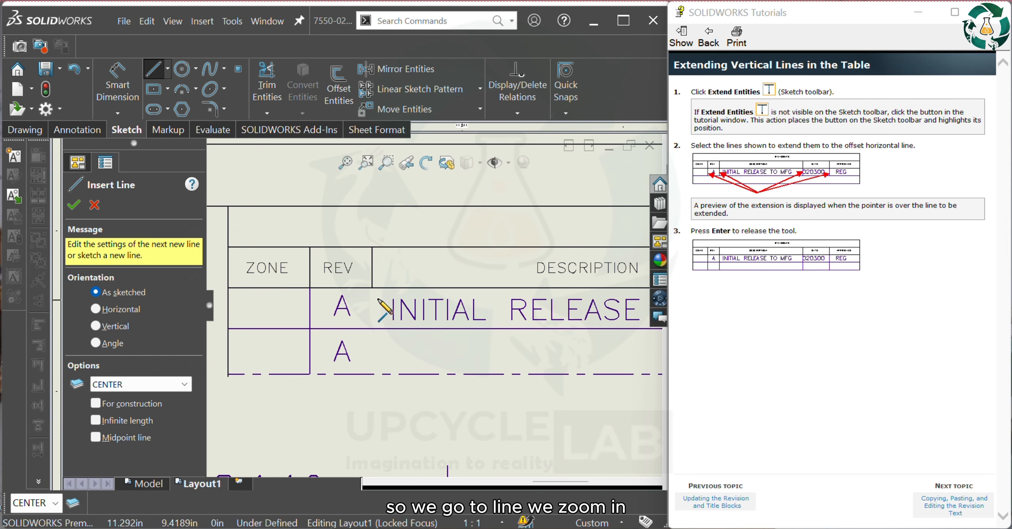
left_click(372, 288)
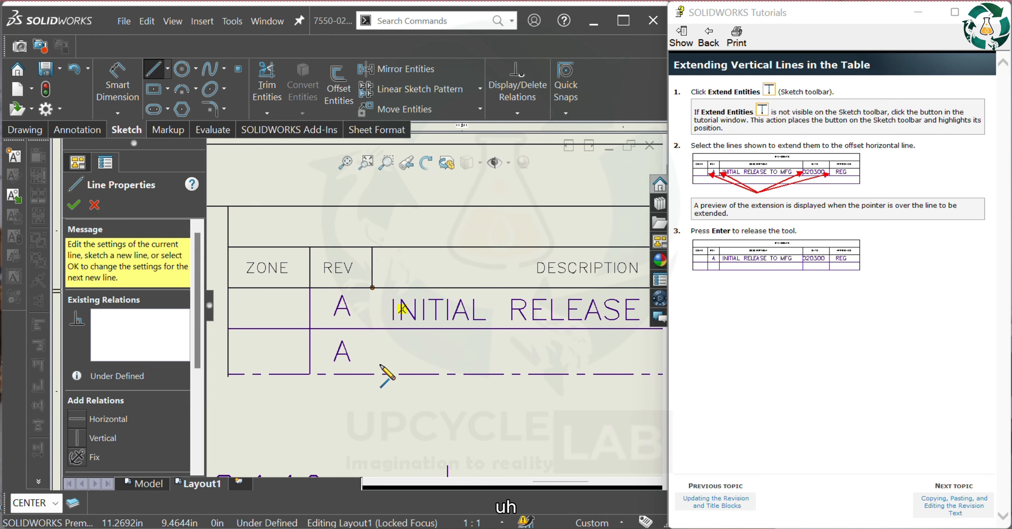
left_click(372, 373)
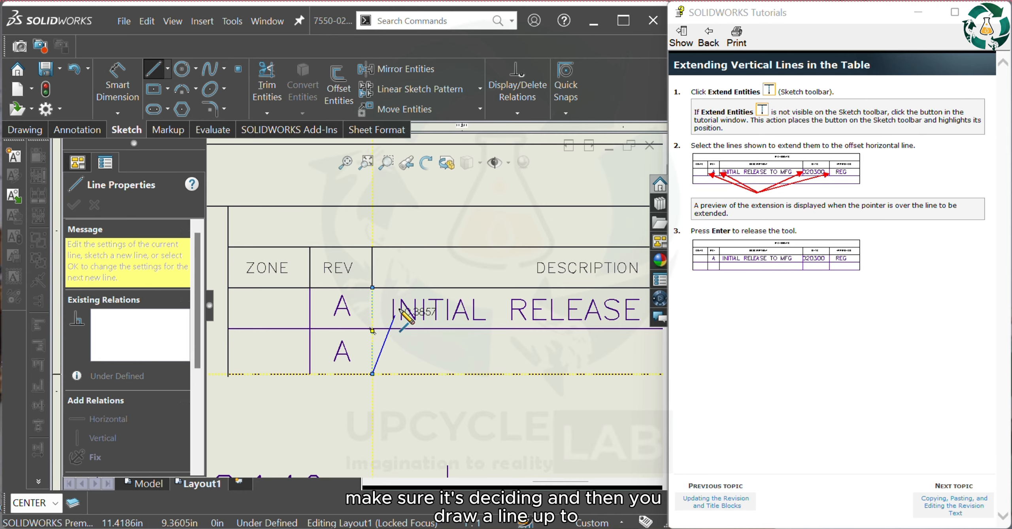
key("Escape")
key("Escape")
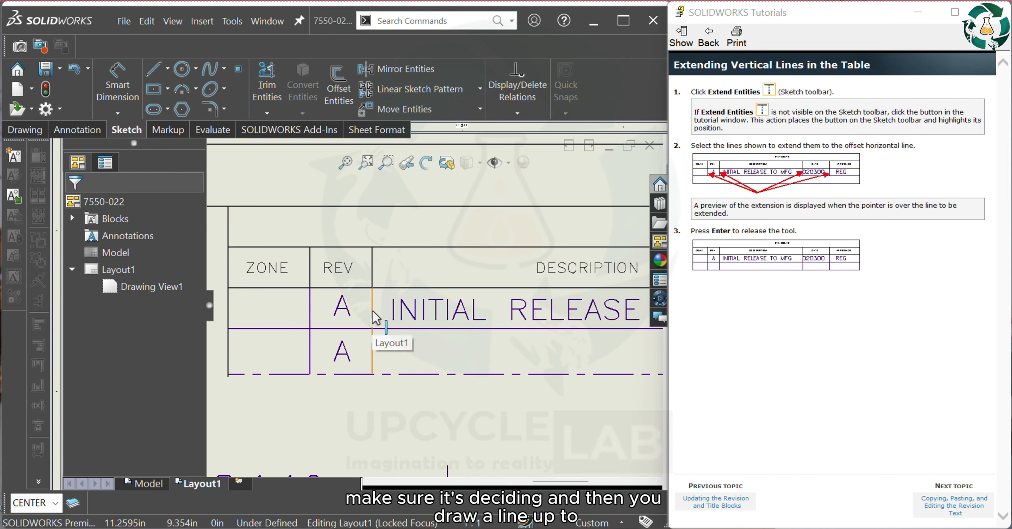
Advance the tutorial to "Copying, Pasting, and Editing the Revision Text" and copy the second row's "A" into its DESCRIPTION cell.
left_click(950, 513)
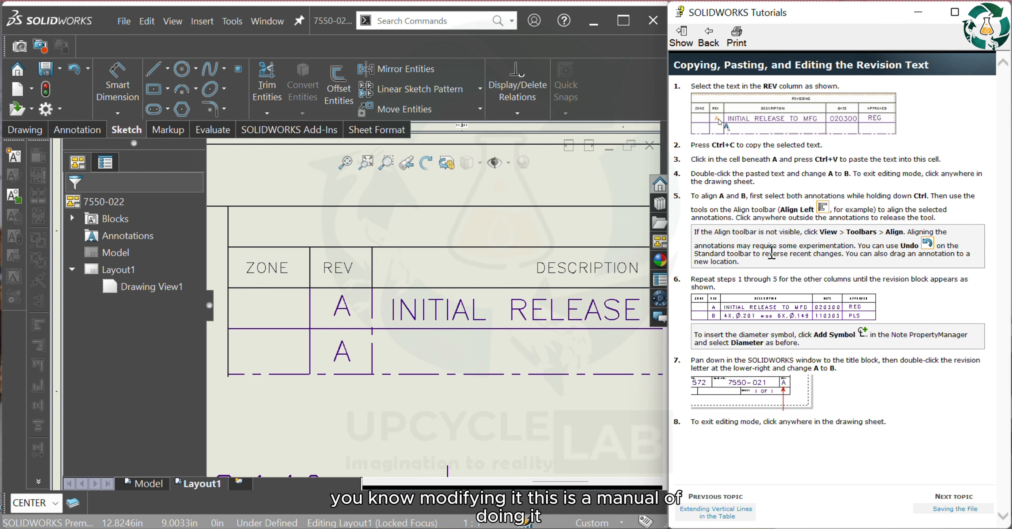
left_click(343, 357)
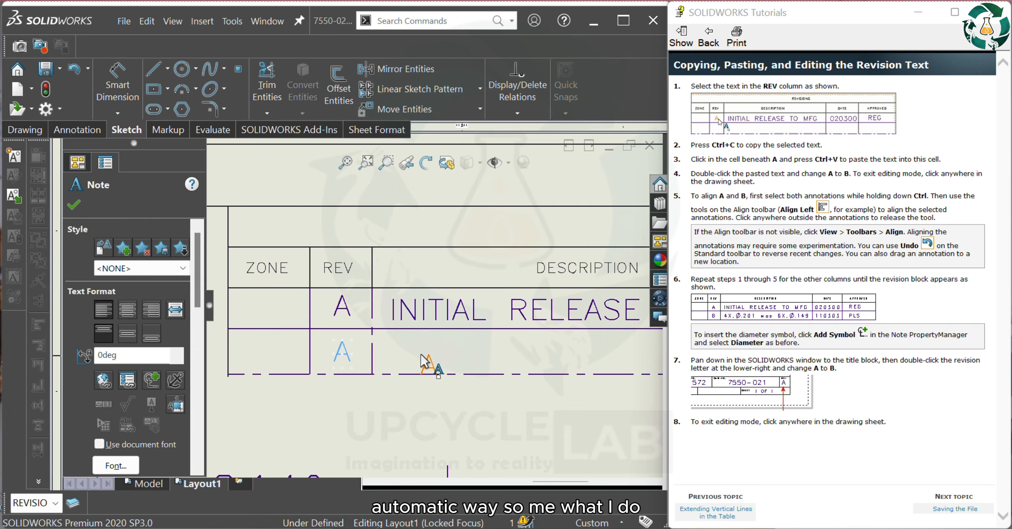
left_click_drag(422, 355, 409, 352, "ctrl")
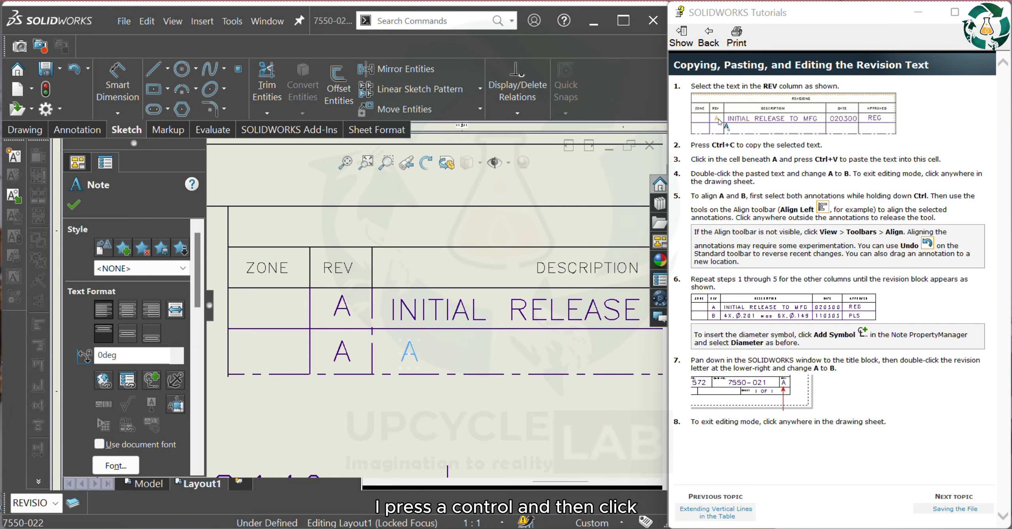
Replace the copied "A" in the revision table's second-row DESCRIPTION cell with "4x,⌀.201", inserting the diameter symbol from the symbol library.
double_click(411, 346)
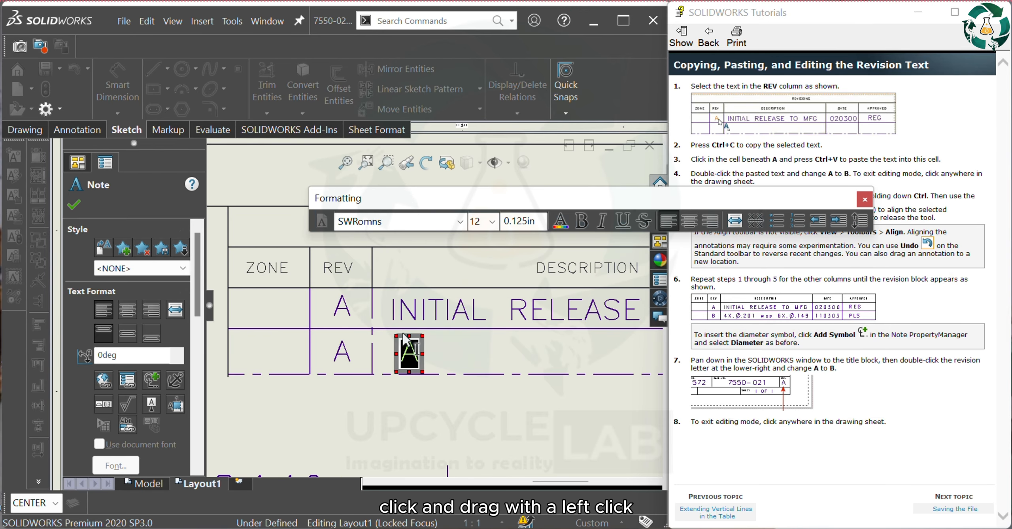
type("4")
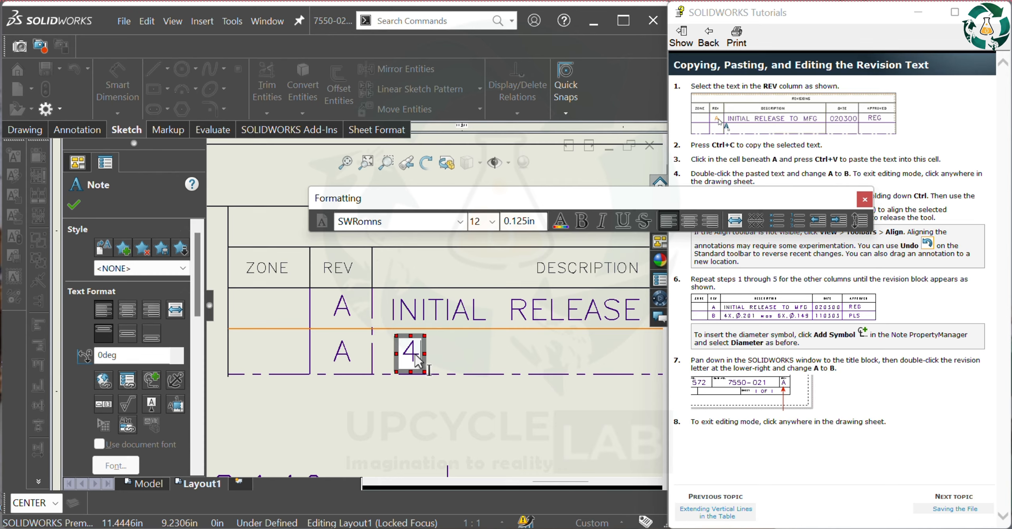
type(" x")
key("BackSpace")
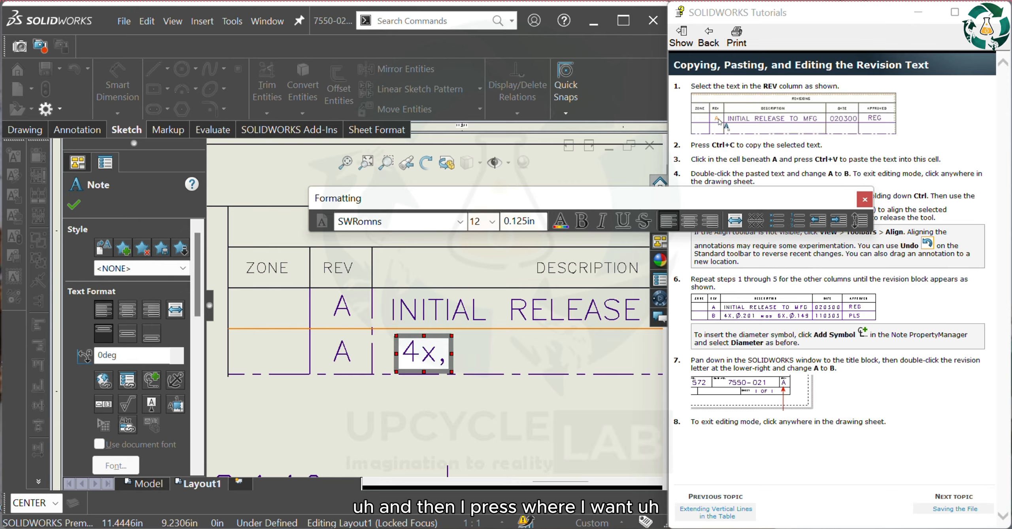
left_click(156, 378)
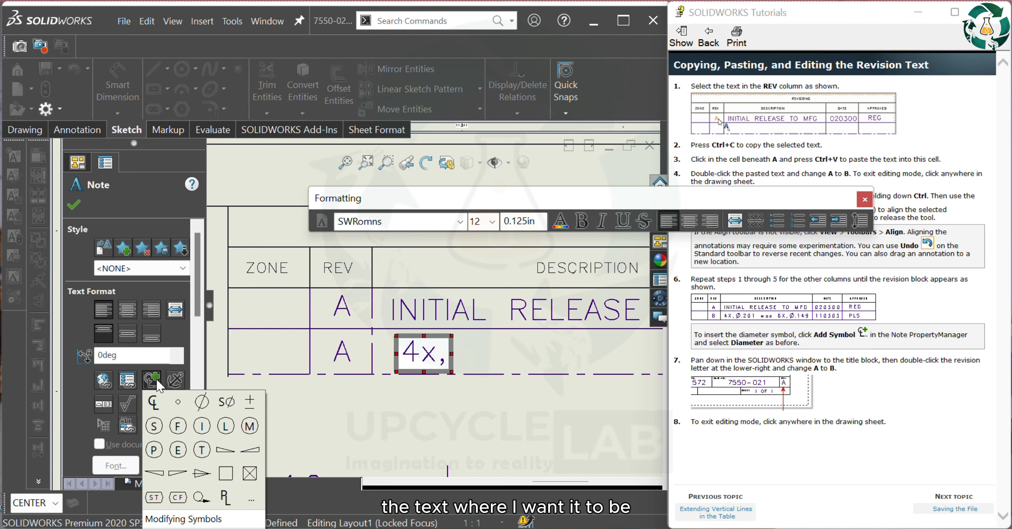
left_click(149, 401)
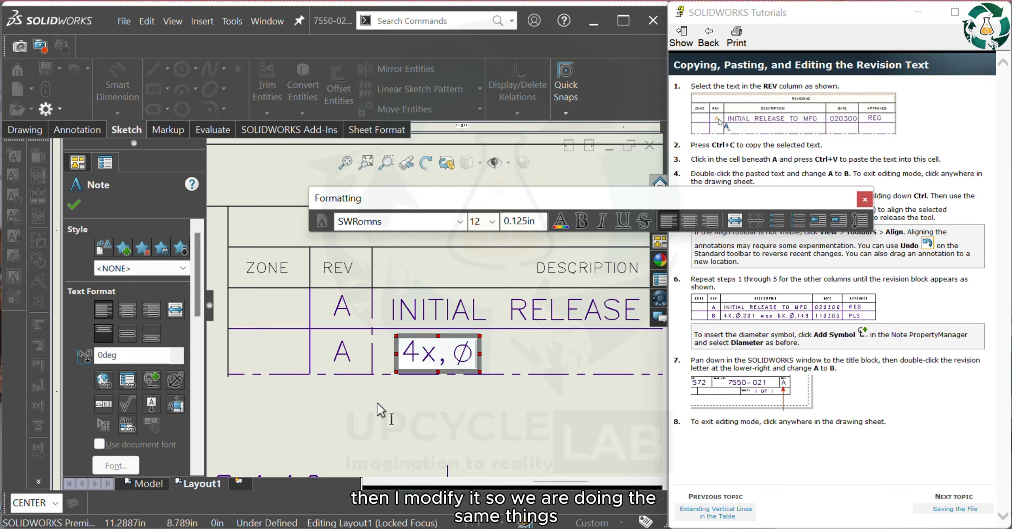
type(".")
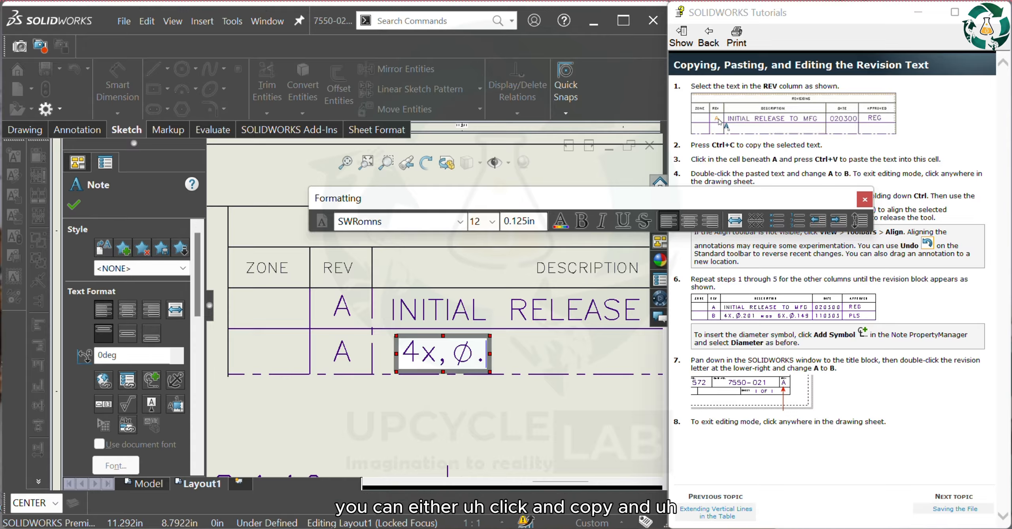
type("201")
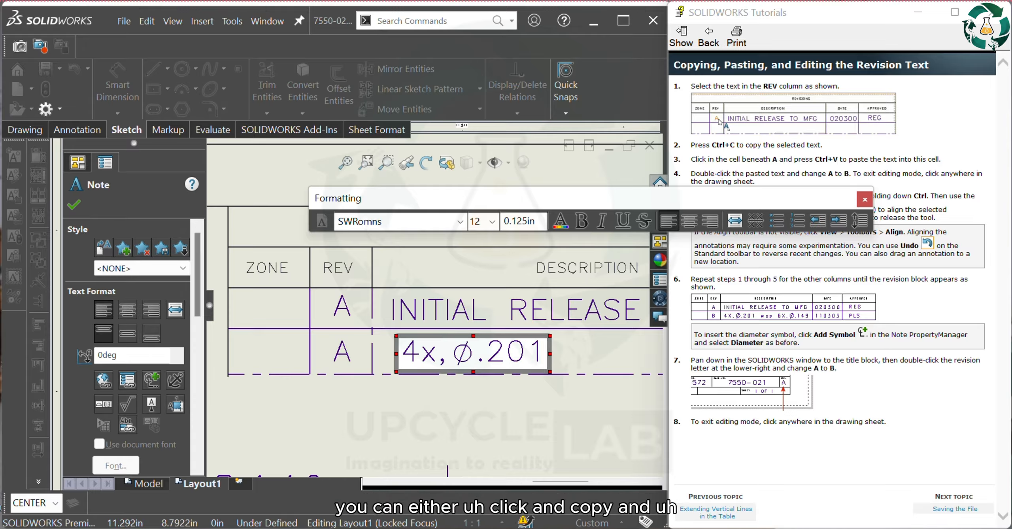
left_click(621, 269)
Set the revision letter in the title block's REV cell to "B" and exit text editing.
scroll(555, 341, "up", 3)
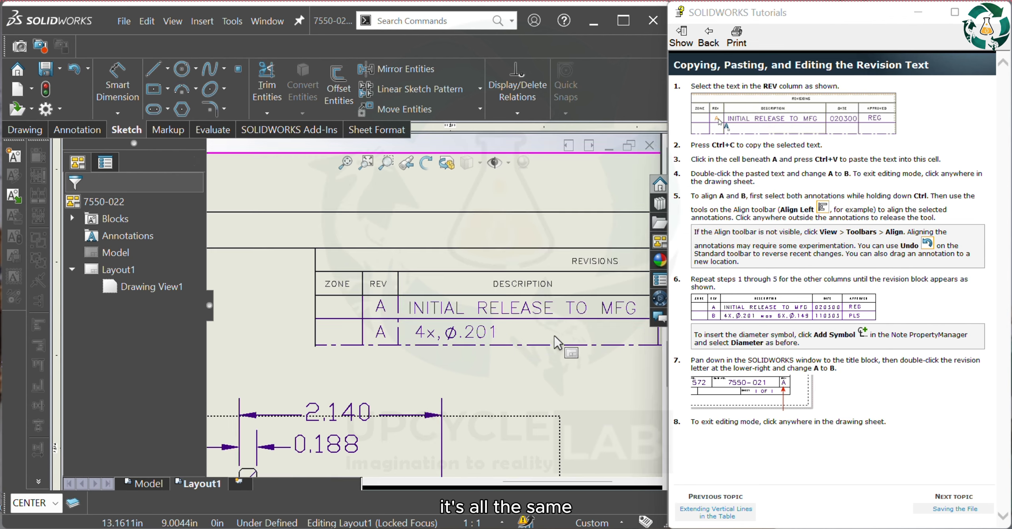
scroll(555, 342, "up", 3)
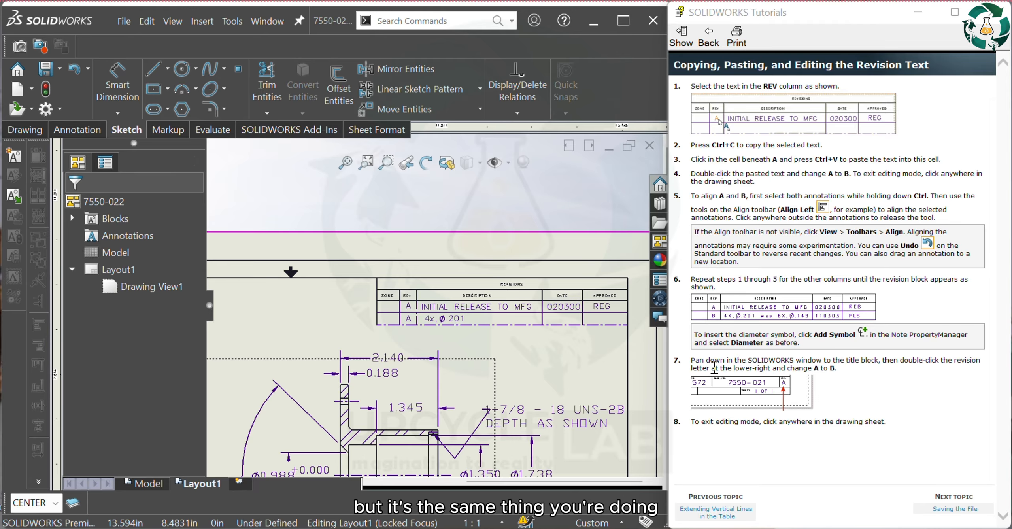
scroll(433, 306, "up", 3)
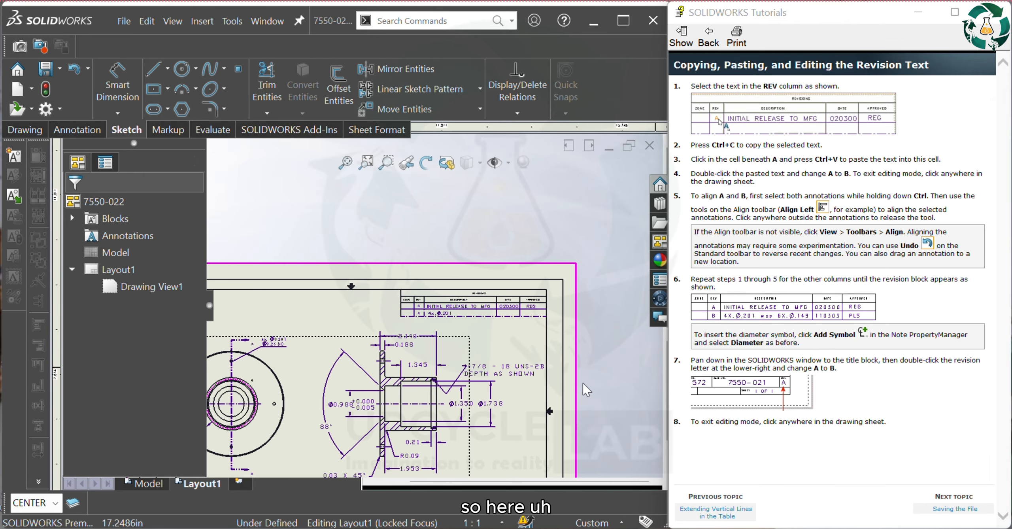
left_click(366, 162)
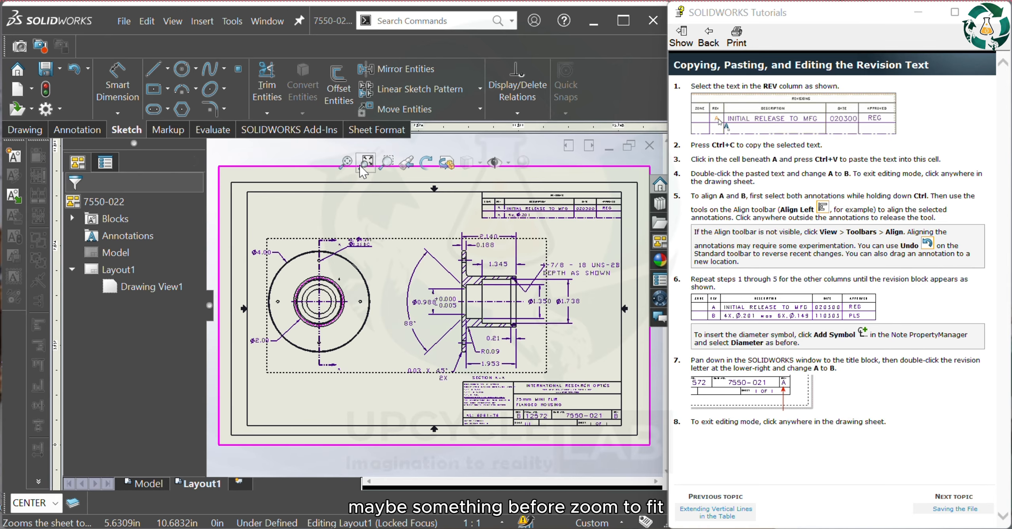
left_click(385, 162)
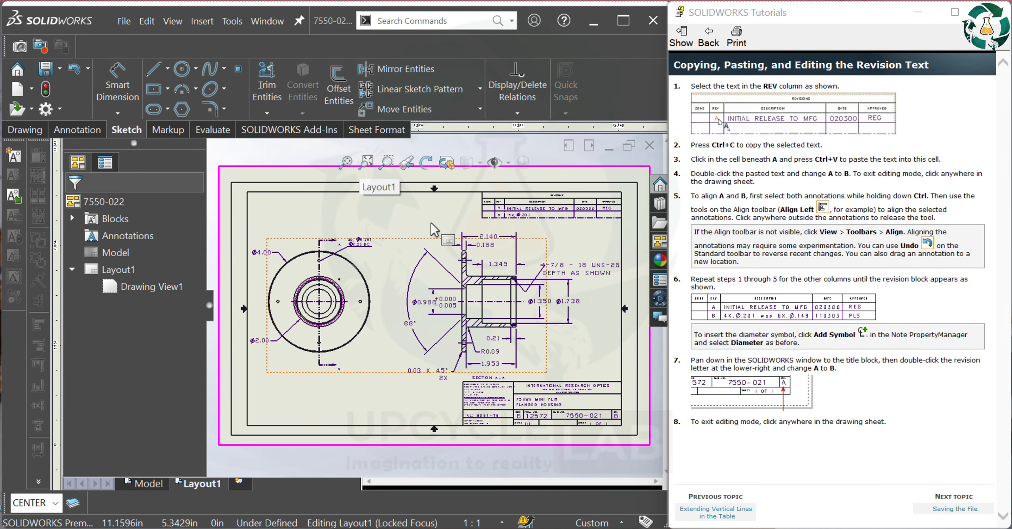
left_click_drag(571, 367, 641, 433)
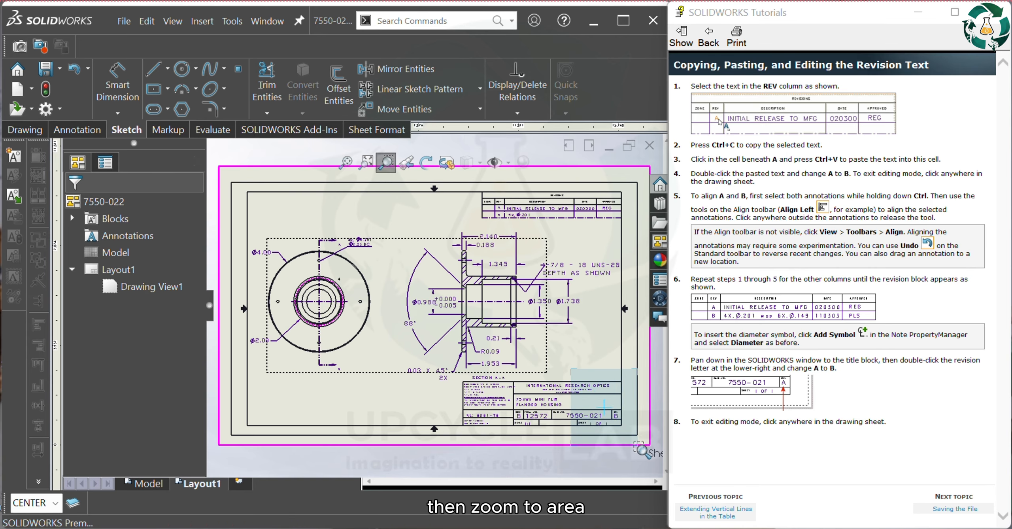
key("Escape")
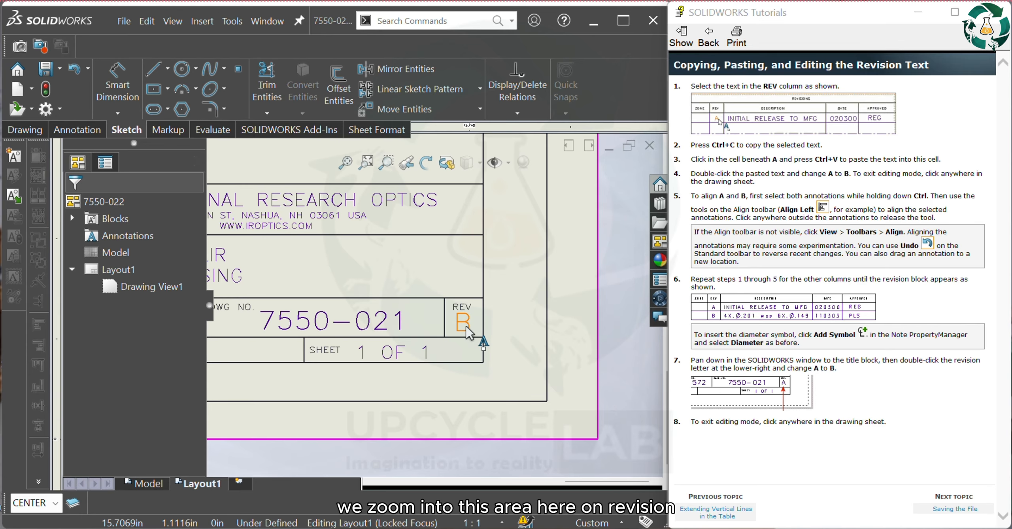
left_click(465, 326)
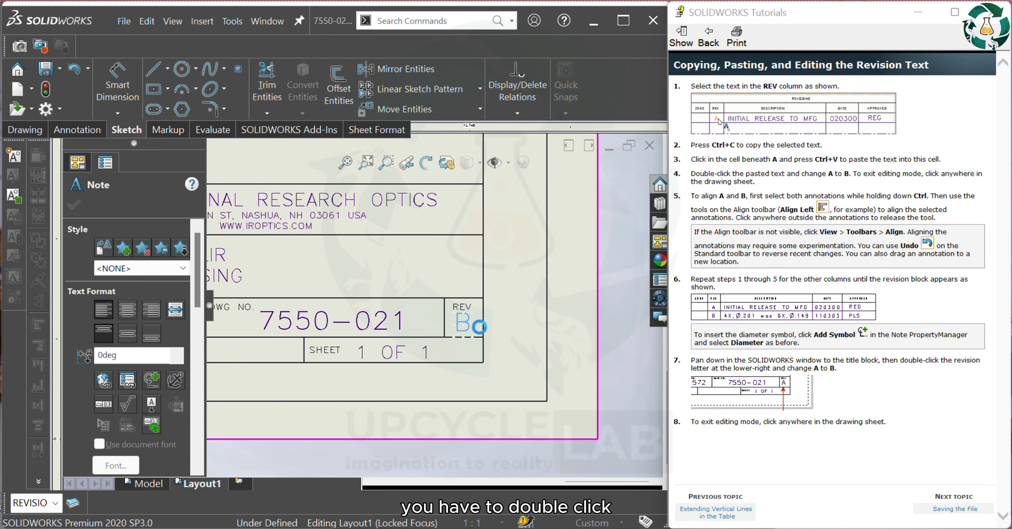
double_click(463, 323)
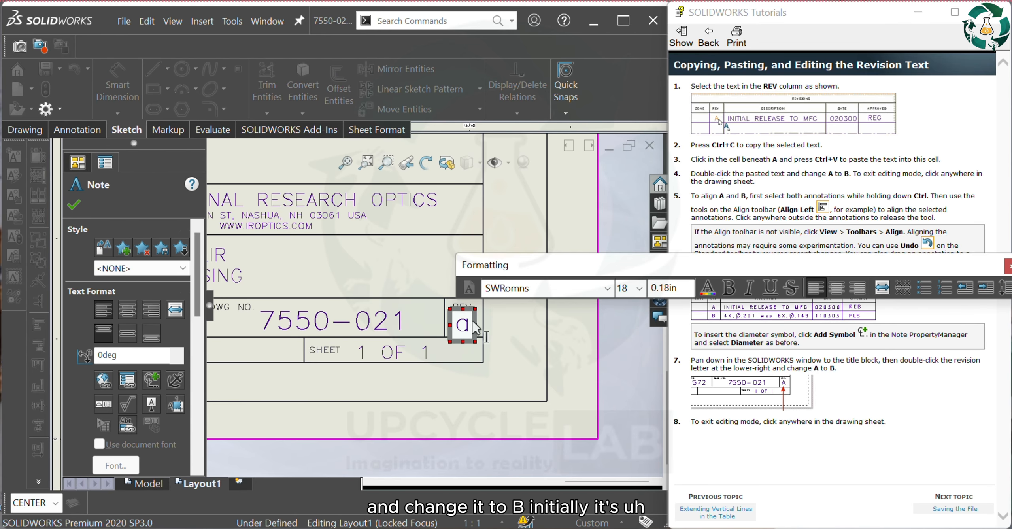
key("BackSpace")
type("B")
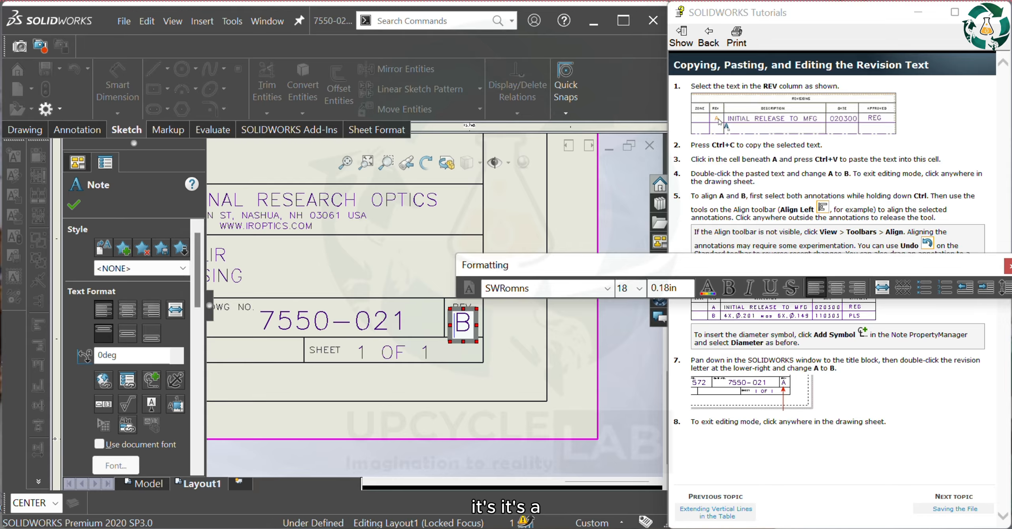
left_click(514, 379)
Advance the tutorial to "Saving the File" and start saving the drawing.
left_click(940, 509)
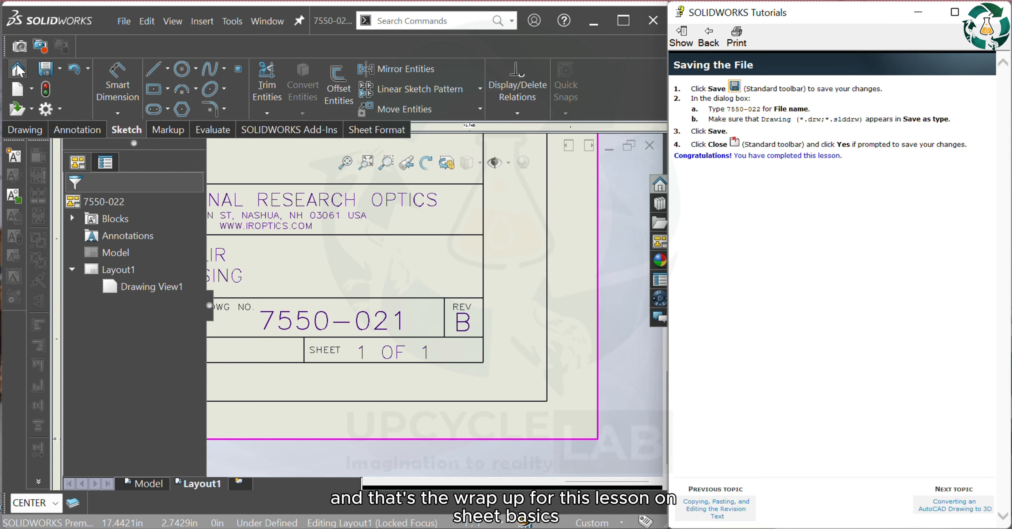
left_click(60, 68)
left_click(79, 108)
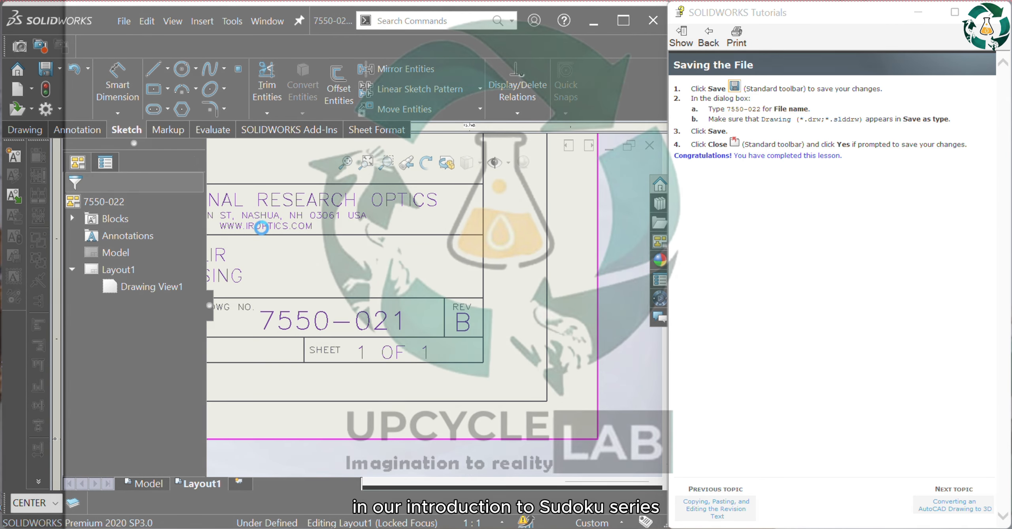